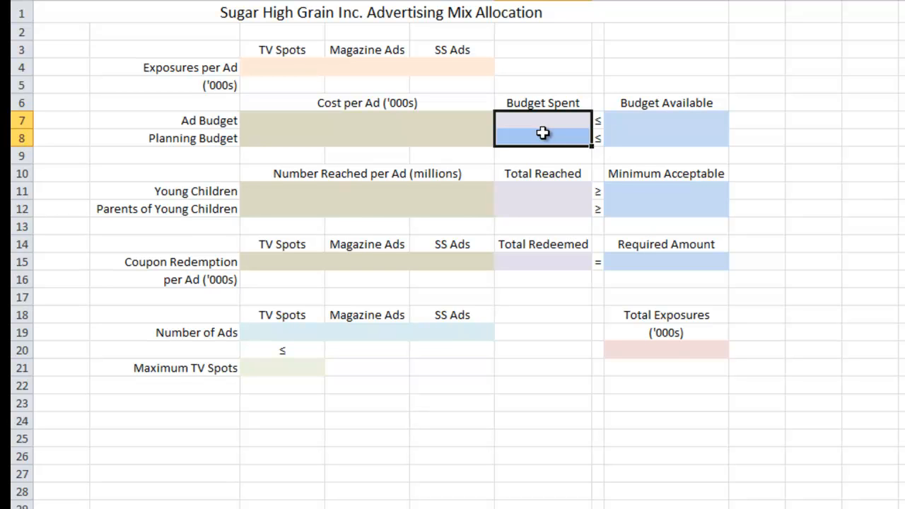
Step: Define the name BudgetSpent for the Budget Spent cells F7:F8, removing the underscore from the suggested name
{"action": "right_click", "coordinate": [540, 120]}
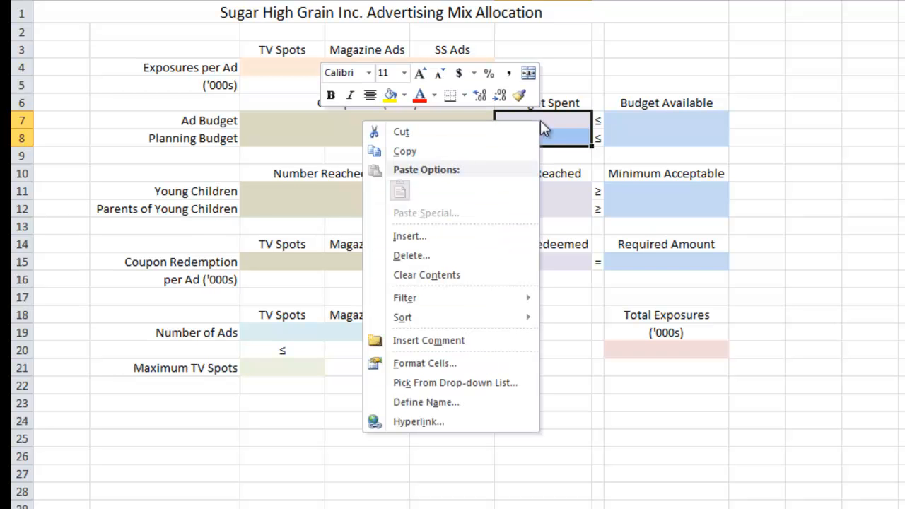
{"action": "left_click", "coordinate": [455, 401]}
{"action": "left_click", "coordinate": [470, 327]}
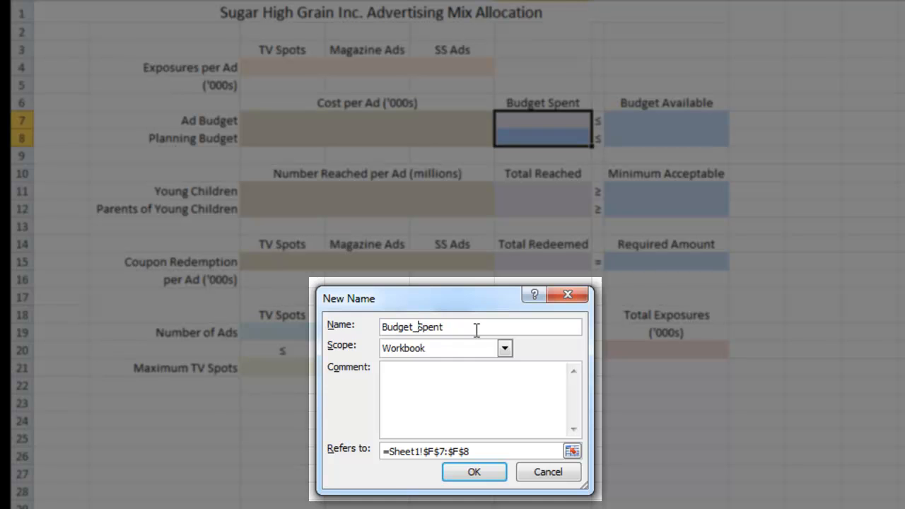
{"action": "key", "text": "Left"}
{"action": "key", "text": "Left"}
{"action": "key", "text": "Left"}
{"action": "key", "text": "Left"}
{"action": "key", "text": "Left"}
{"action": "key", "text": "BackSpace"}
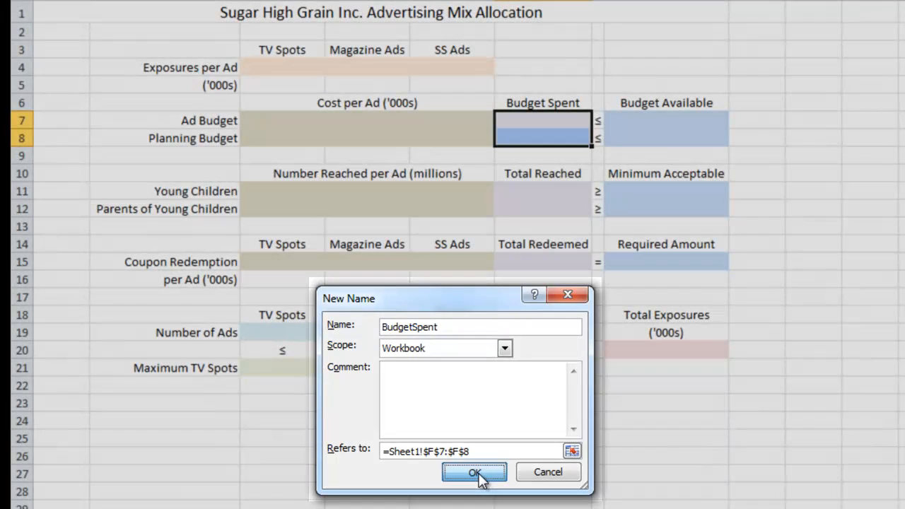
{"action": "left_click", "coordinate": [476, 474]}
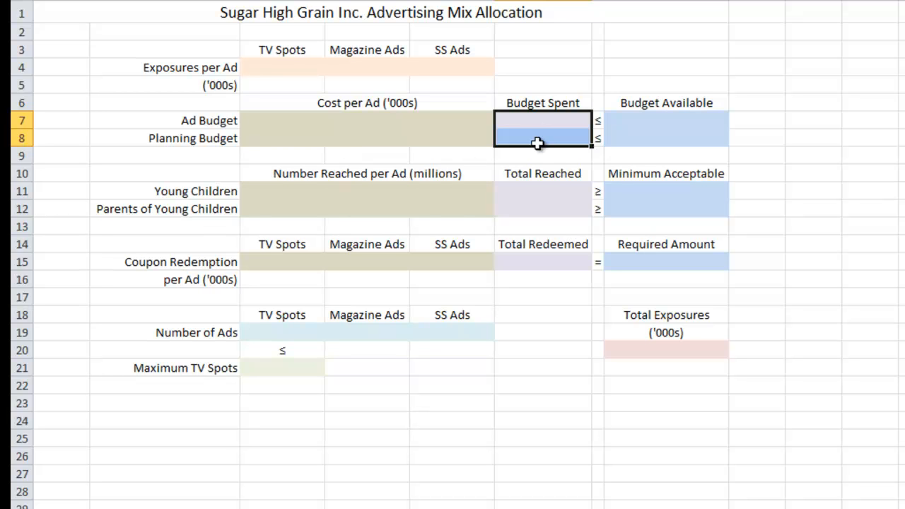
Step: Define the name CostPerAd for the Cost per Ad range C7:E8
{"action": "left_click_drag", "start_coordinate": [263, 122], "coordinate": [439, 133]}
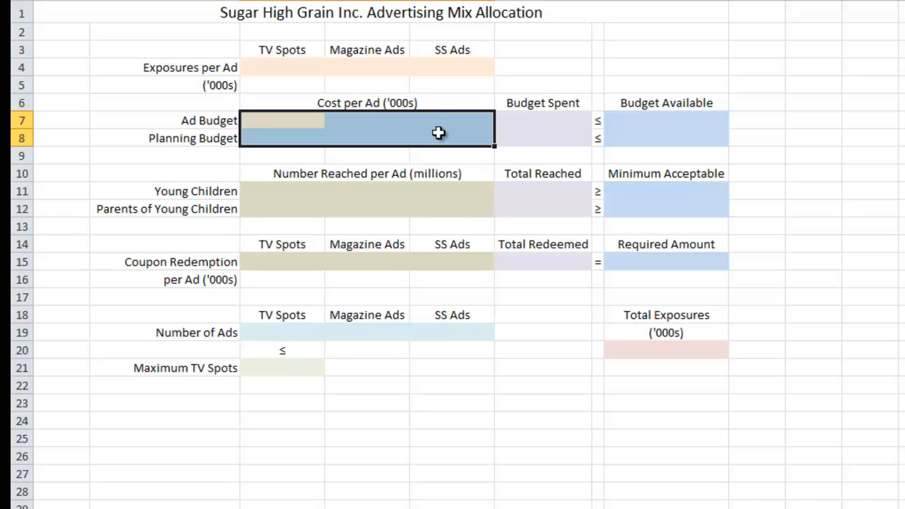
{"action": "right_click", "coordinate": [426, 128]}
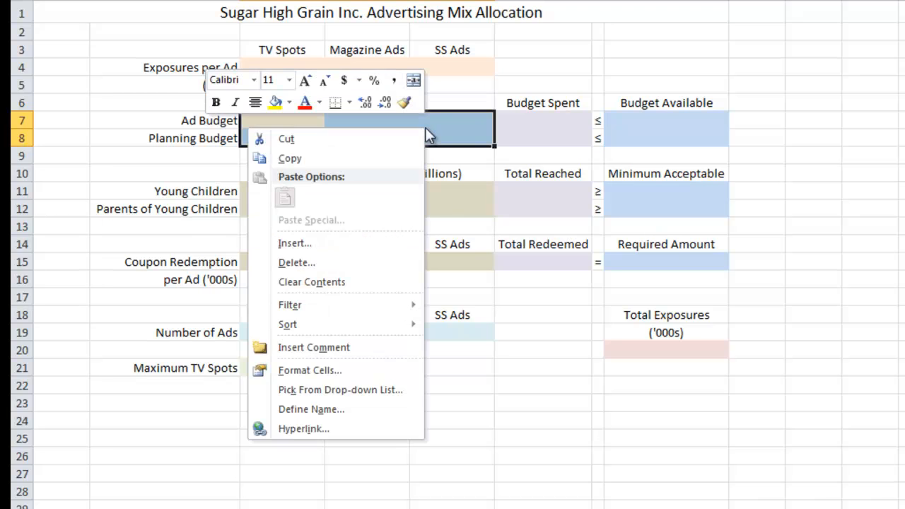
{"action": "left_click", "coordinate": [351, 408]}
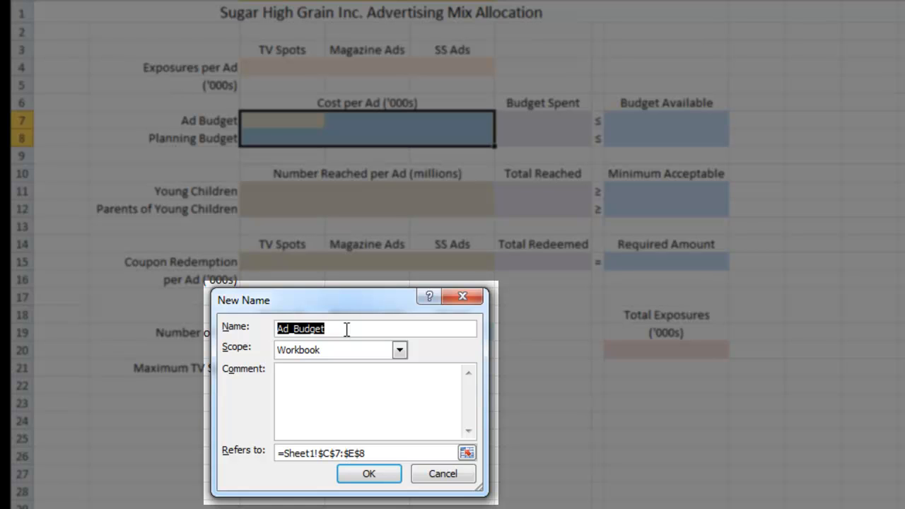
{"action": "type", "text": "CostP"}
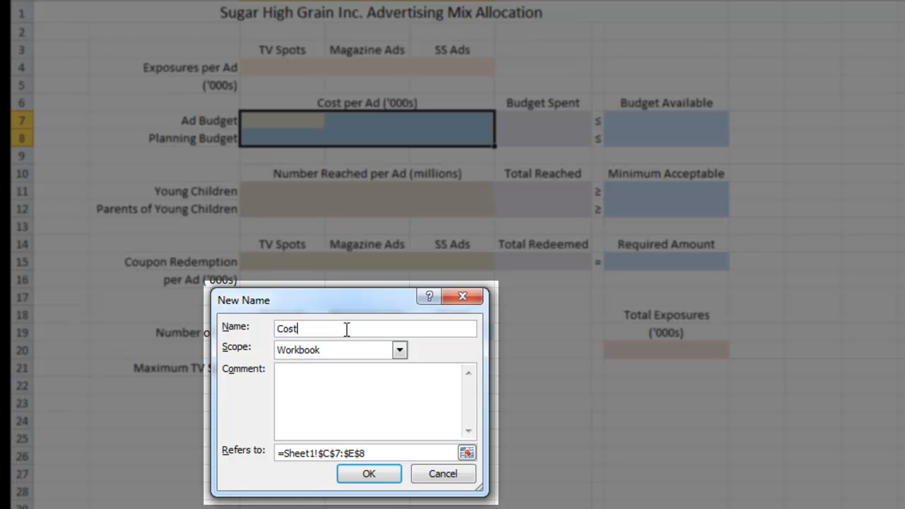
{"action": "type", "text": "erAd"}
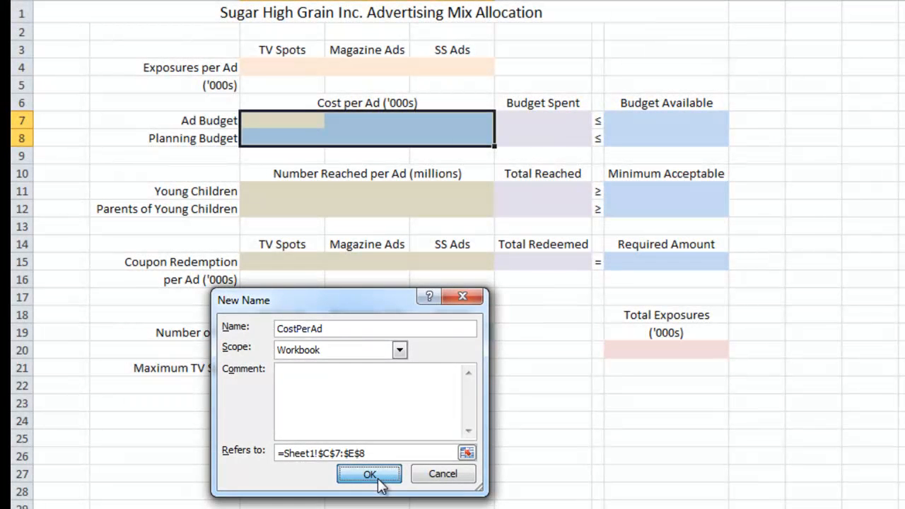
{"action": "left_click", "coordinate": [378, 478]}
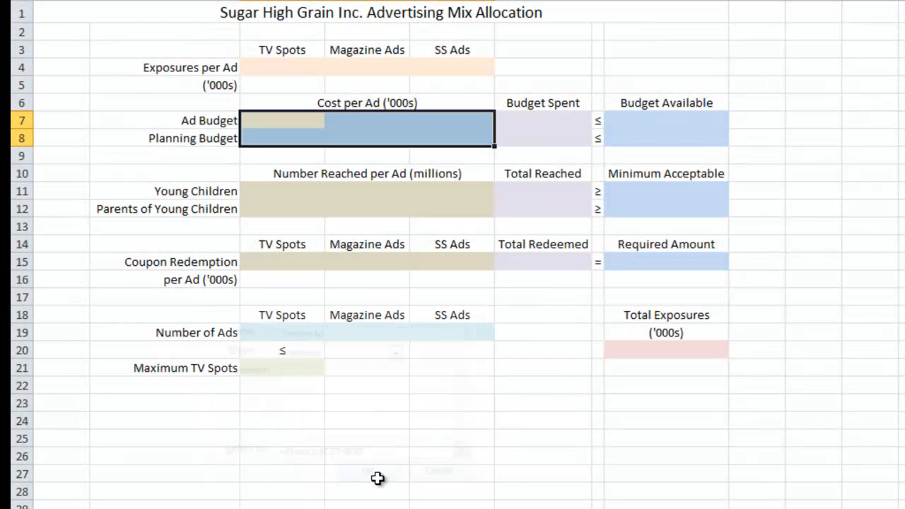
Step: Define the name CouponRedemptionPerAd for the Coupon Redemption per Ad range C15:E15
{"action": "left_click", "coordinate": [390, 264]}
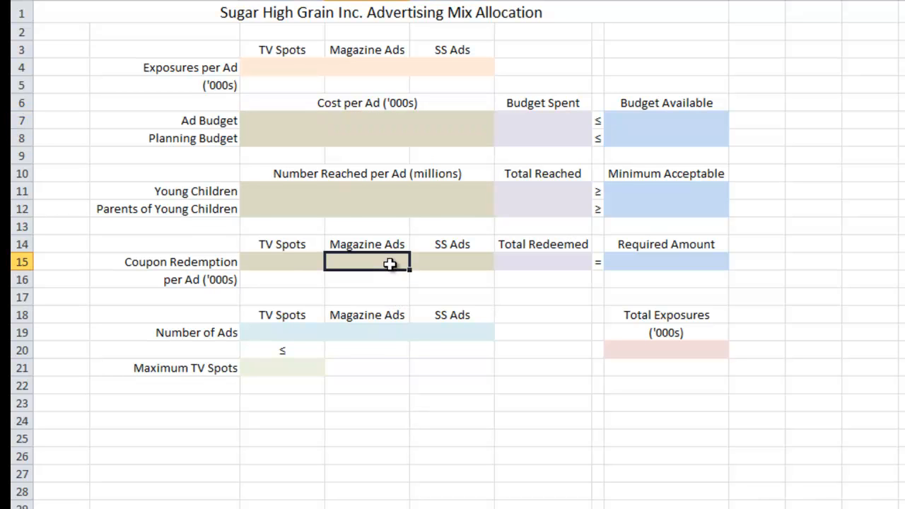
{"action": "left_click", "coordinate": [280, 259]}
{"action": "left_click_drag", "start_coordinate": [280, 259], "coordinate": [440, 258]}
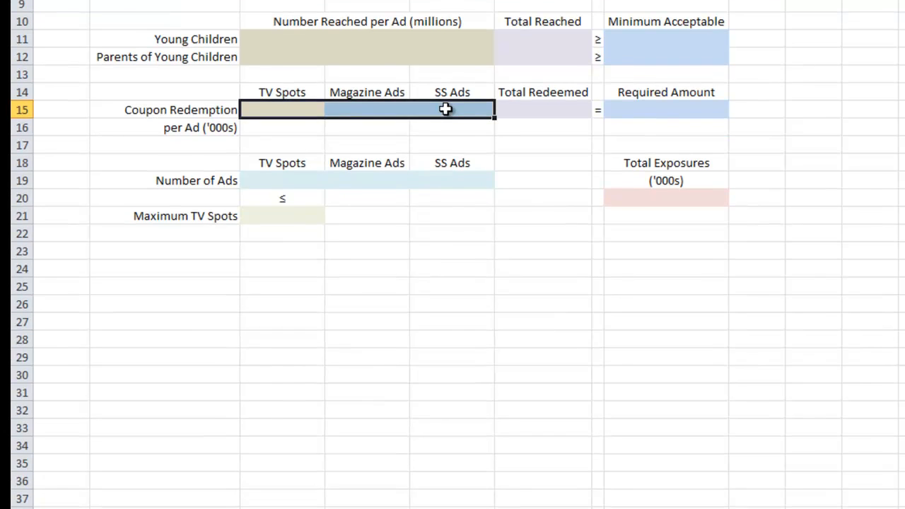
{"action": "right_click", "coordinate": [445, 109]}
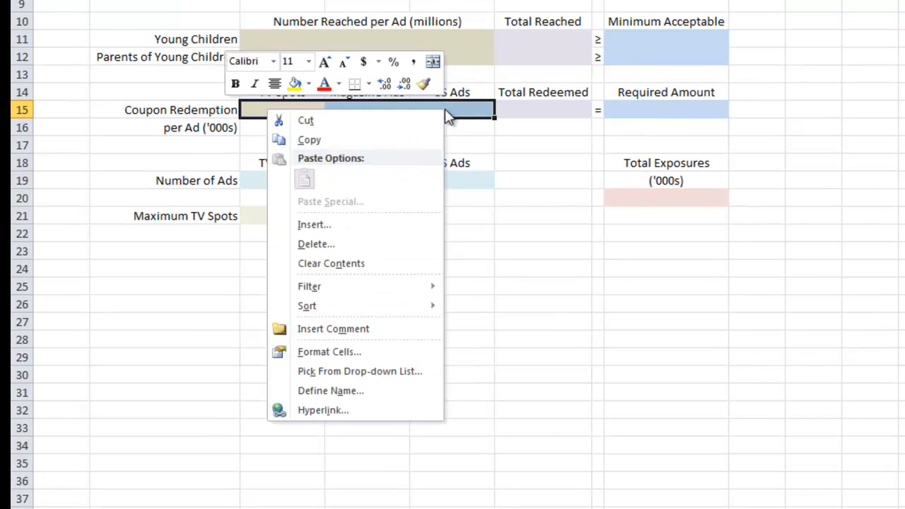
{"action": "left_click", "coordinate": [383, 390]}
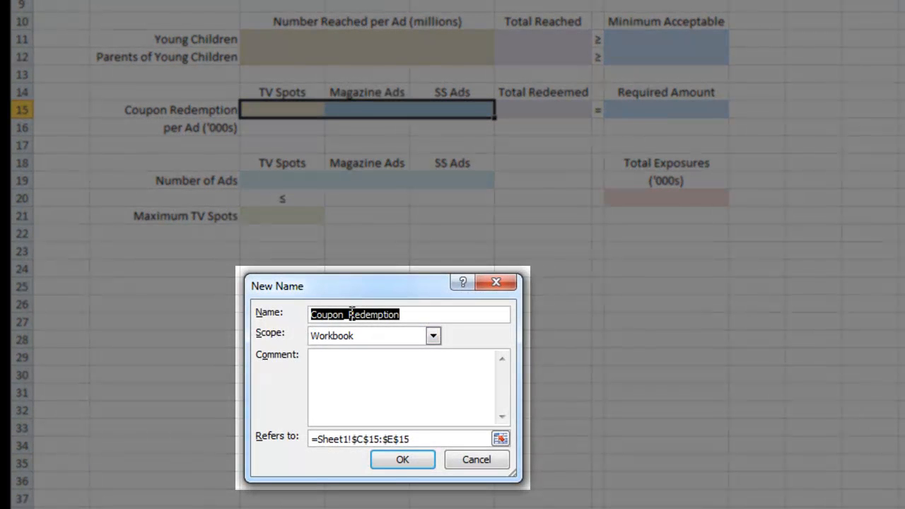
{"action": "left_click", "coordinate": [347, 315]}
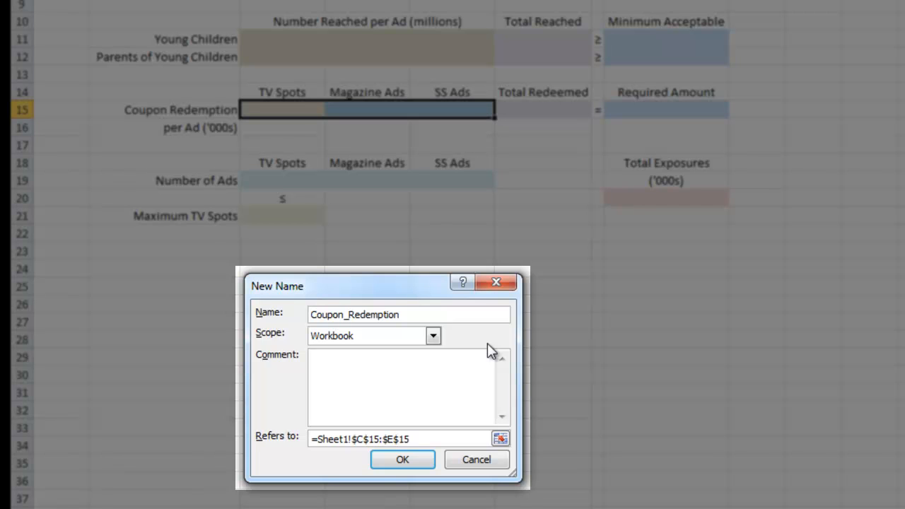
{"action": "key", "text": "BackSpace"}
{"action": "left_click", "coordinate": [410, 319]}
{"action": "type", "text": "PerA"}
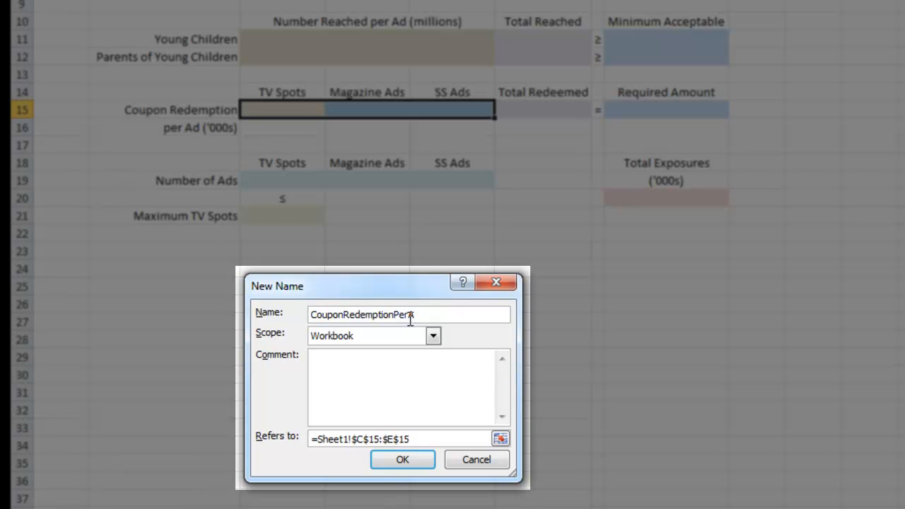
{"action": "type", "text": "d"}
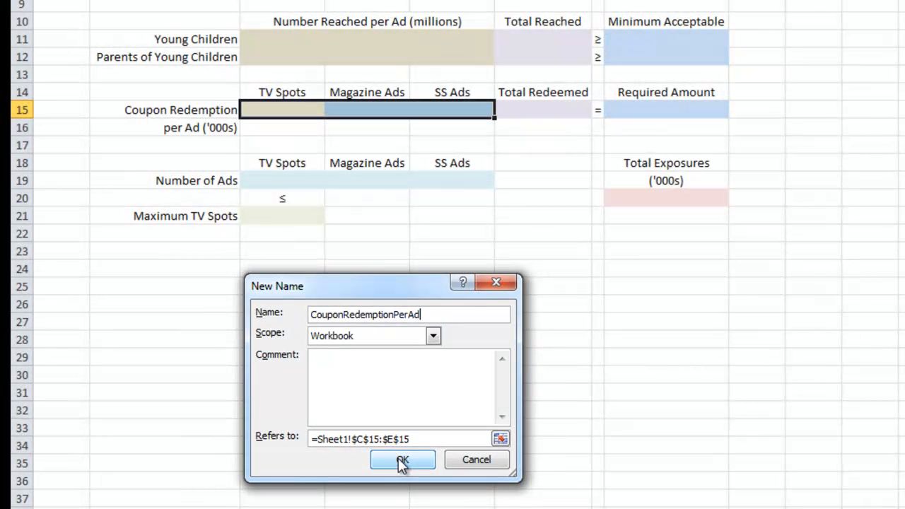
{"action": "left_click", "coordinate": [401, 463]}
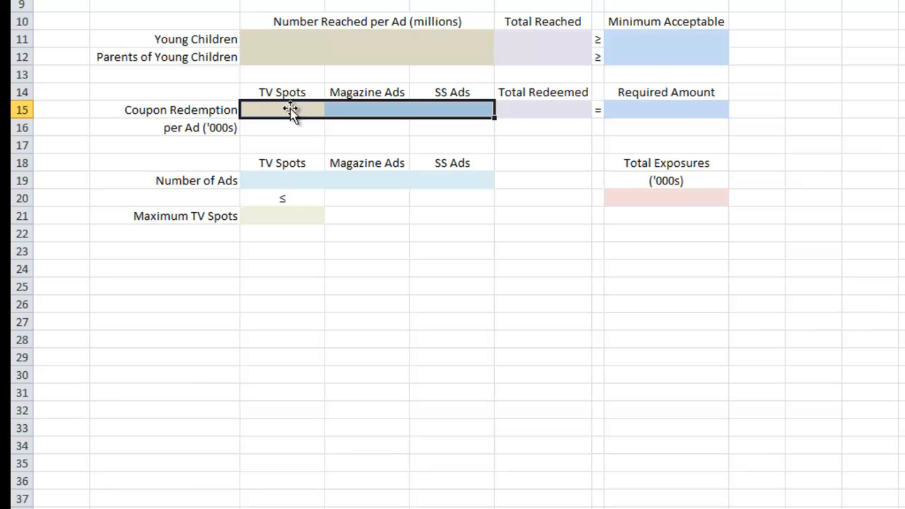
Step: Define the name ExposuresPerAd for the Exposures per Ad range C4:E4
{"action": "scroll", "coordinate": [273, 42], "scroll_direction": "up", "scroll_amount": 3}
{"action": "left_click", "coordinate": [272, 65]}
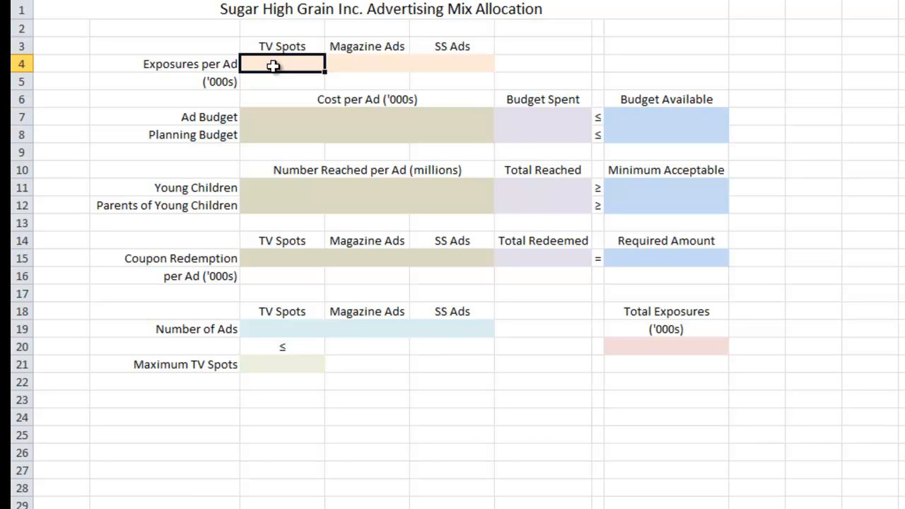
{"action": "left_click_drag", "start_coordinate": [272, 65], "coordinate": [449, 57]}
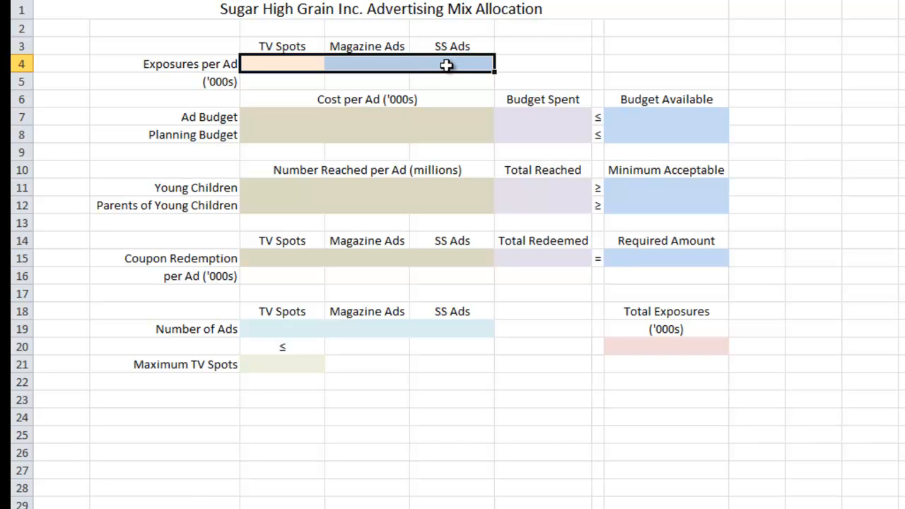
{"action": "right_click", "coordinate": [384, 63]}
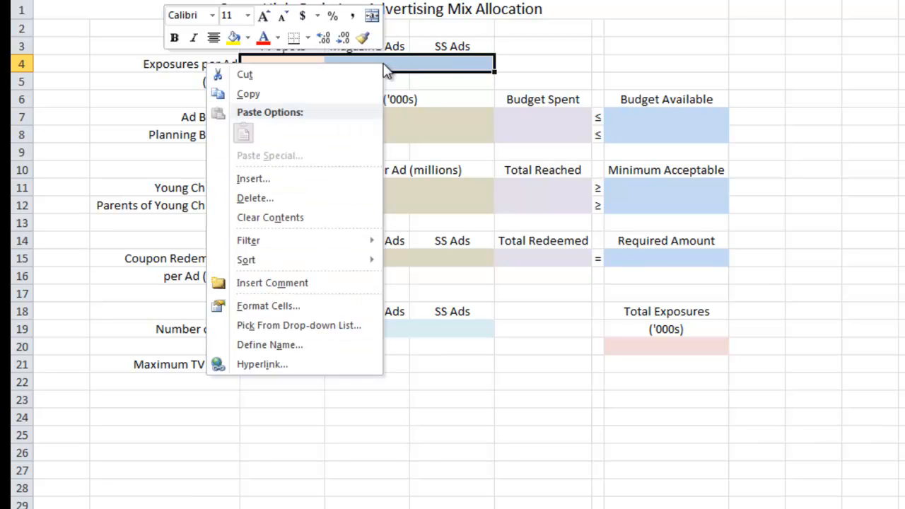
{"action": "left_click", "coordinate": [316, 348]}
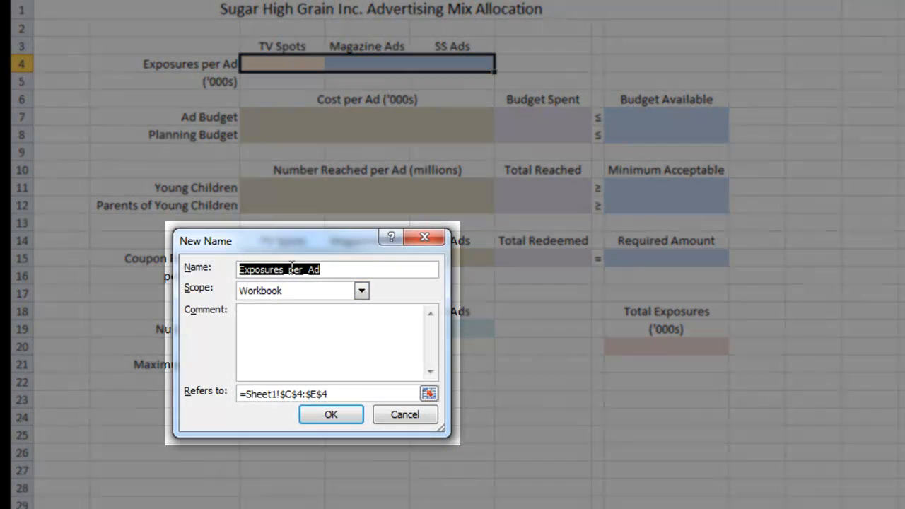
{"action": "left_click", "coordinate": [291, 269]}
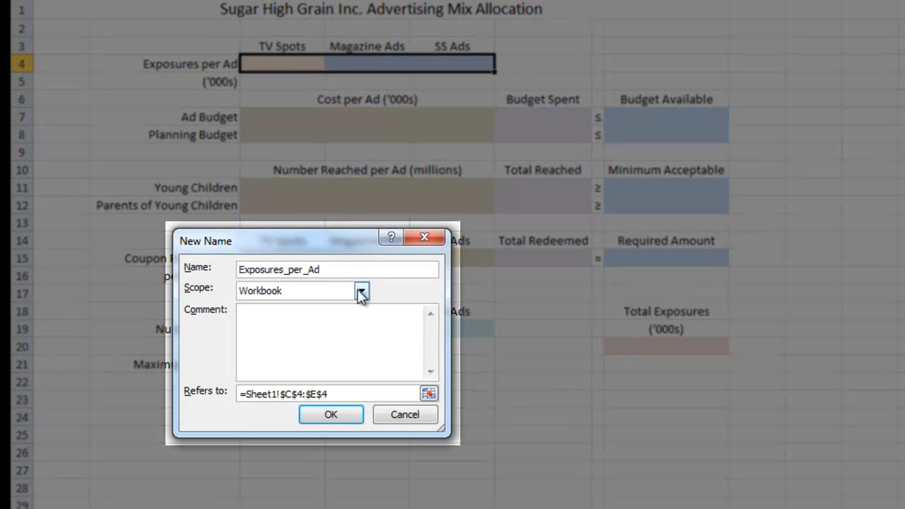
{"action": "key", "text": "BackSpace"}
{"action": "key", "text": "Delete"}
{"action": "type", "text": "P"}
{"action": "left_click", "coordinate": [304, 270]}
{"action": "key", "text": "BackSpace"}
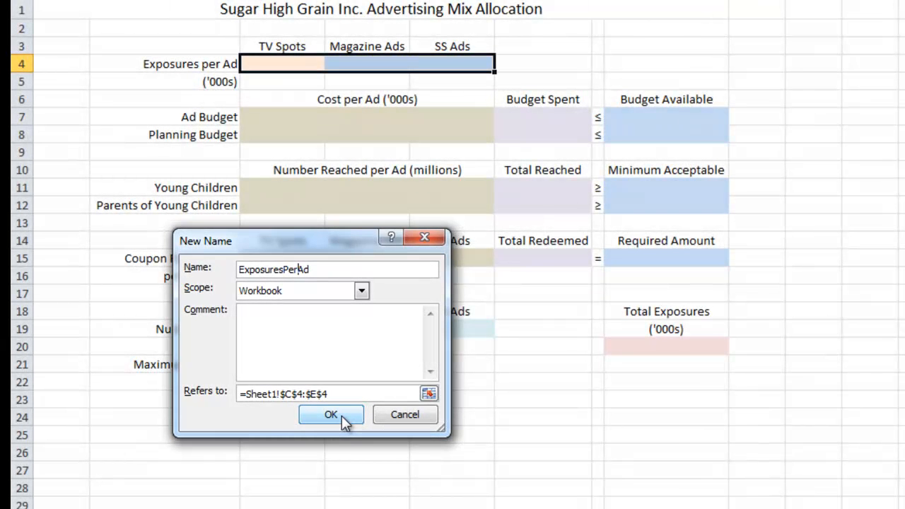
{"action": "left_click", "coordinate": [341, 416]}
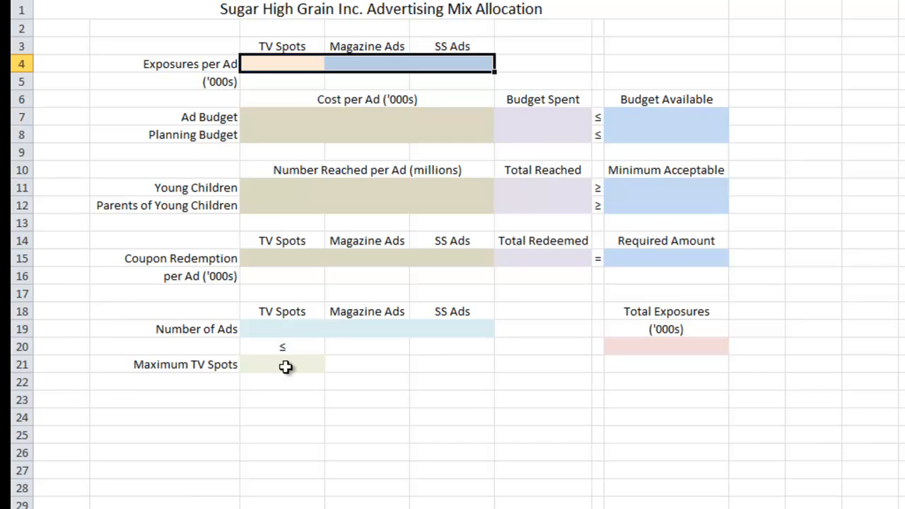
Step: Define the name MaxTVSpots for the Maximum TV Spots cell C21
{"action": "left_click", "coordinate": [285, 366]}
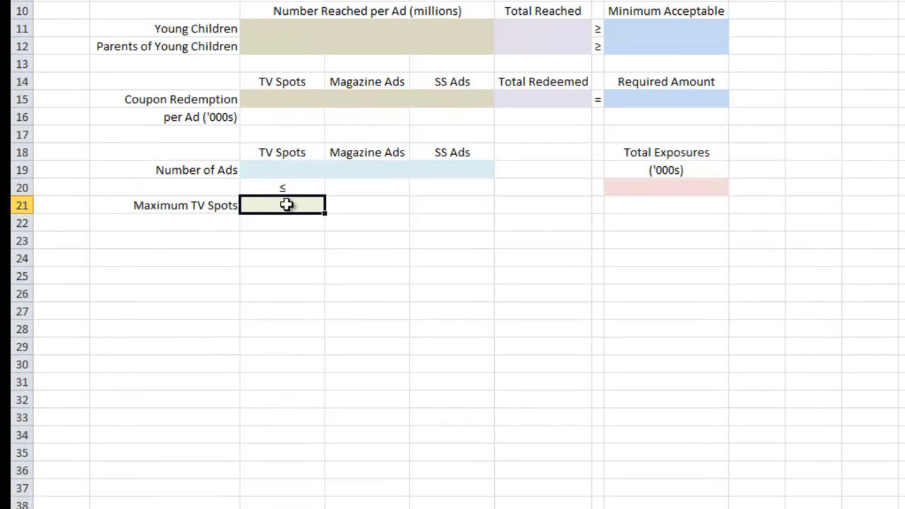
{"action": "right_click", "coordinate": [286, 205]}
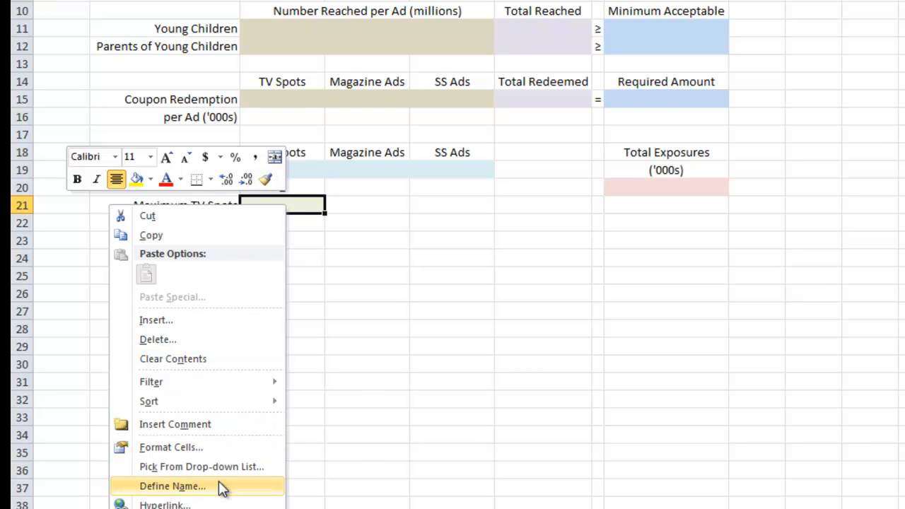
{"action": "left_click", "coordinate": [172, 486]}
{"action": "left_click_drag", "start_coordinate": [244, 379], "coordinate": [518, 67]}
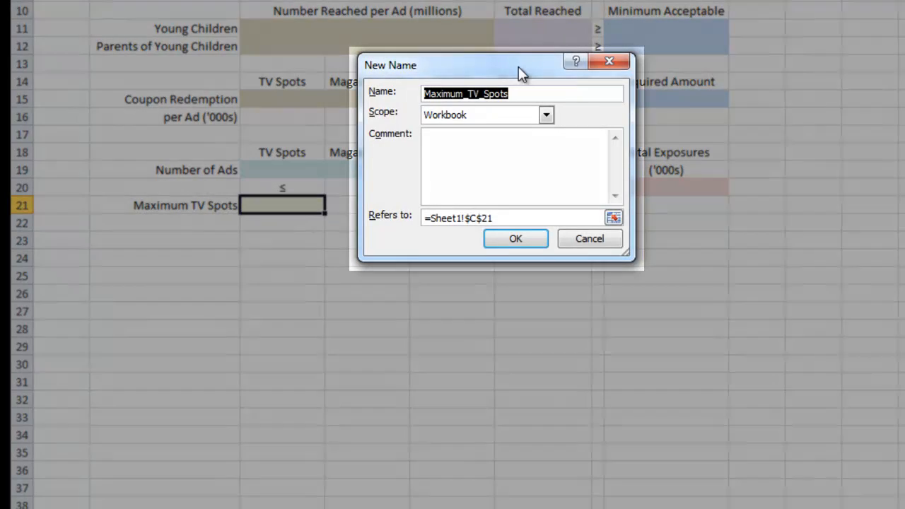
{"action": "type", "text": "MaxTVS"}
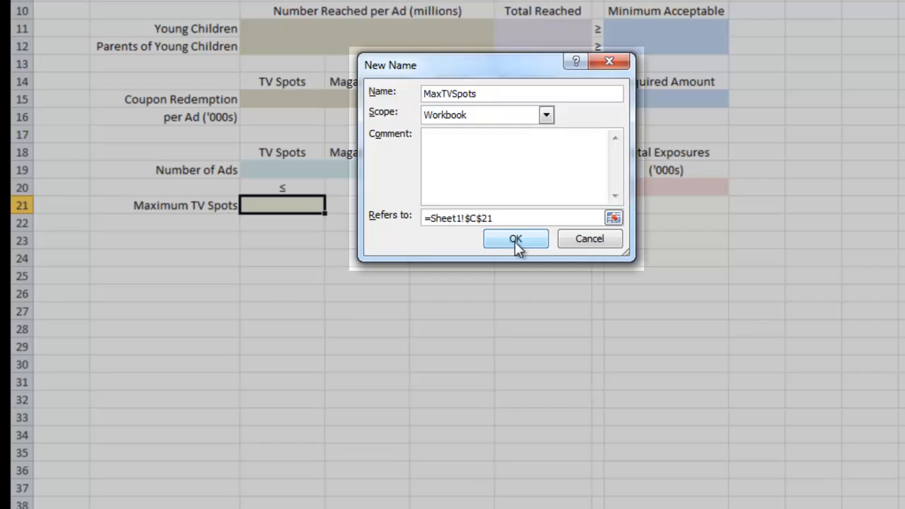
{"action": "left_click", "coordinate": [515, 240]}
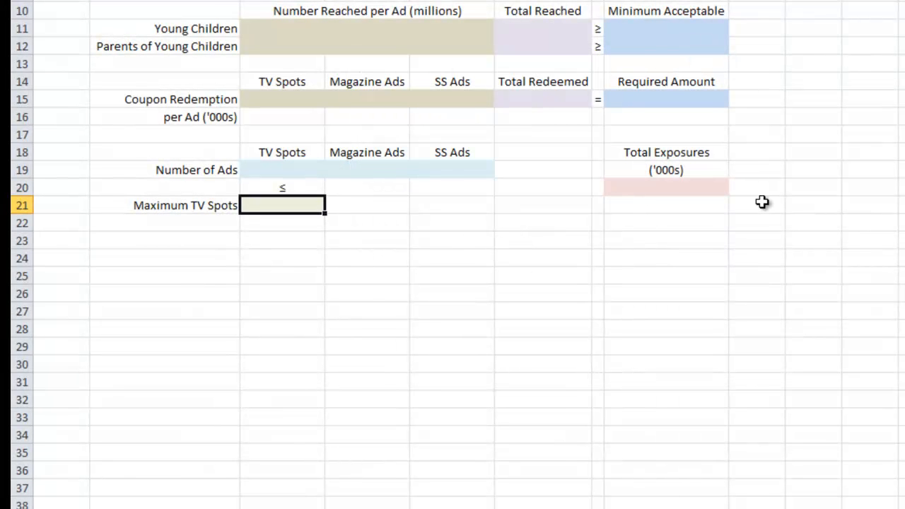
Step: Define the name MinimumAcceptable for the Minimum Acceptable range H11:H12
{"action": "left_click_drag", "start_coordinate": [640, 27], "coordinate": [642, 52]}
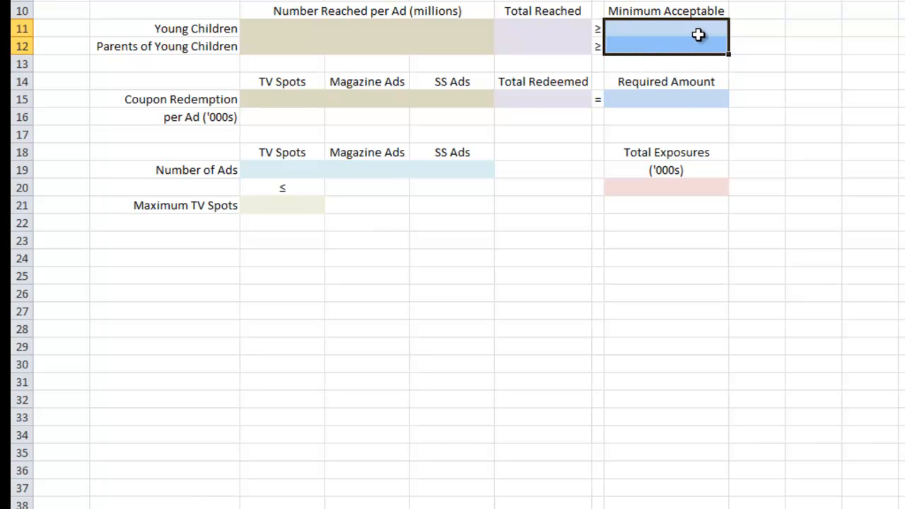
{"action": "right_click", "coordinate": [681, 29]}
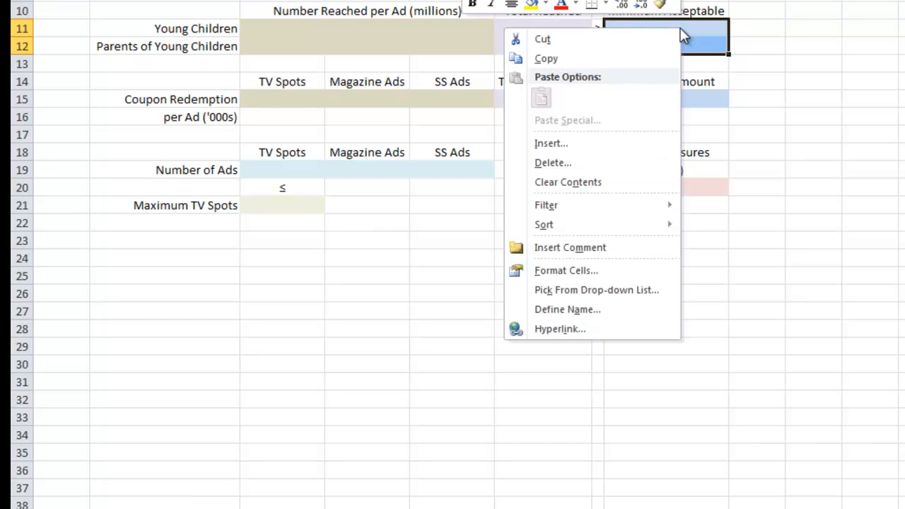
{"action": "left_click", "coordinate": [607, 309]}
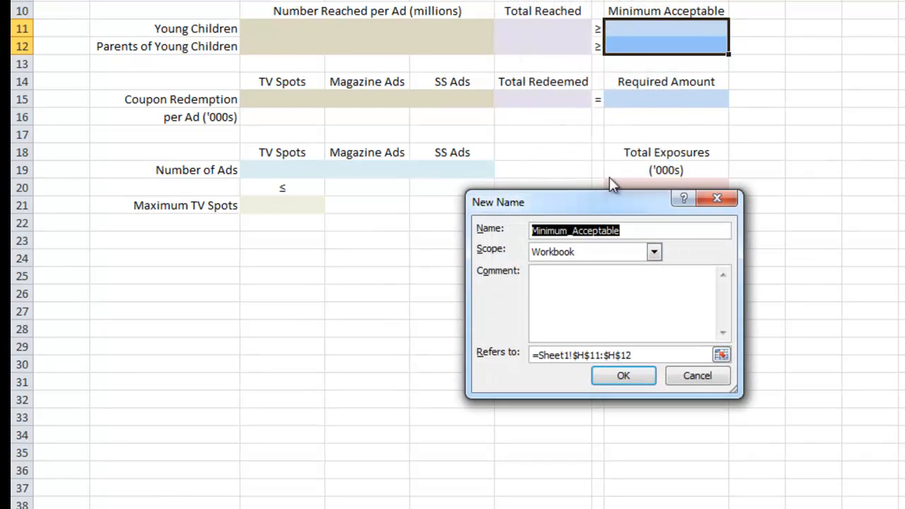
{"action": "left_click_drag", "start_coordinate": [596, 207], "coordinate": [431, 67]}
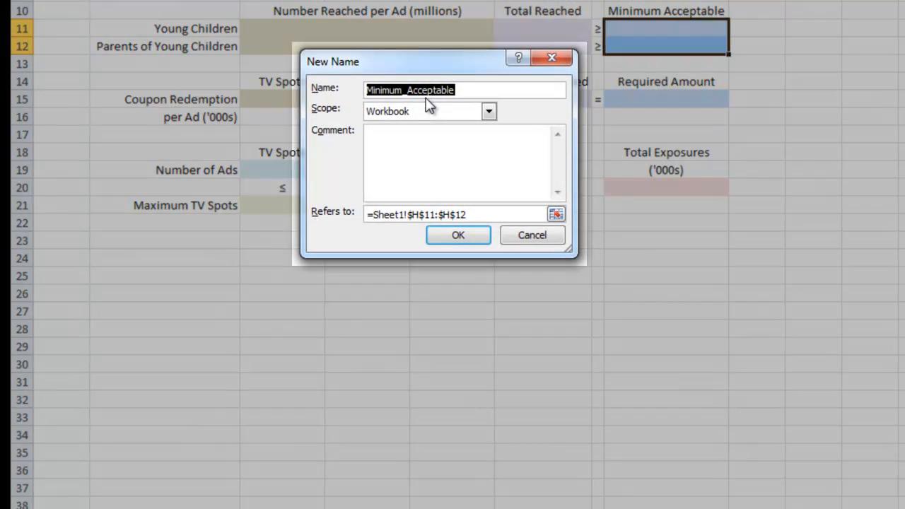
{"action": "left_click", "coordinate": [407, 89]}
{"action": "key", "text": "BackSpace"}
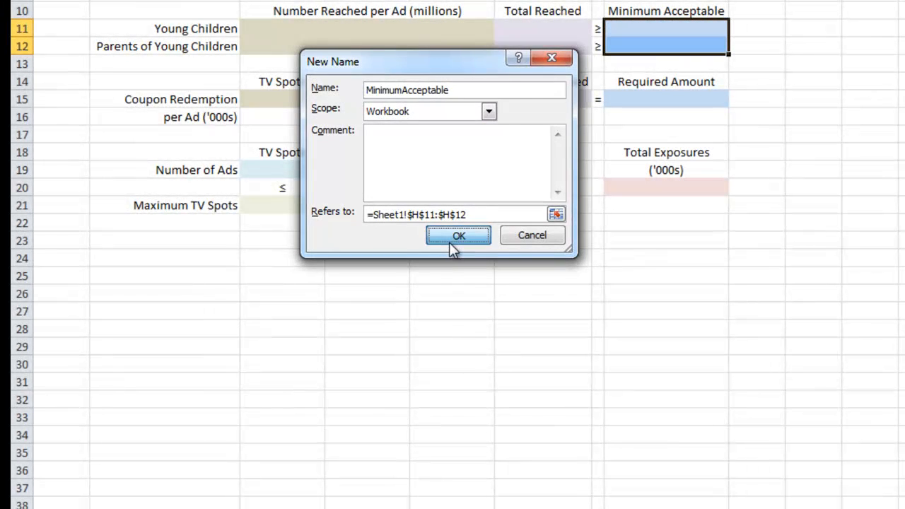
{"action": "left_click", "coordinate": [451, 240]}
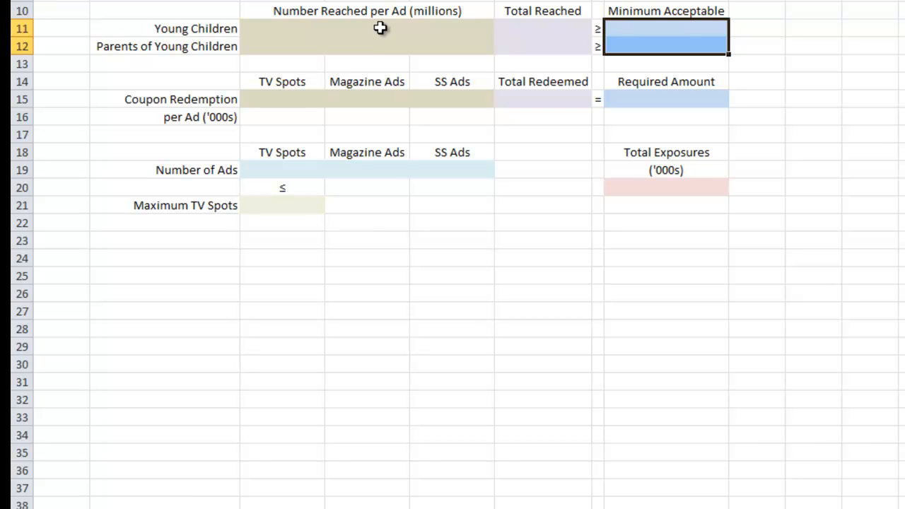
Step: Define the name NumberOfAds for the Number of Ads range C19:E19
{"action": "left_click_drag", "start_coordinate": [269, 172], "coordinate": [415, 165]}
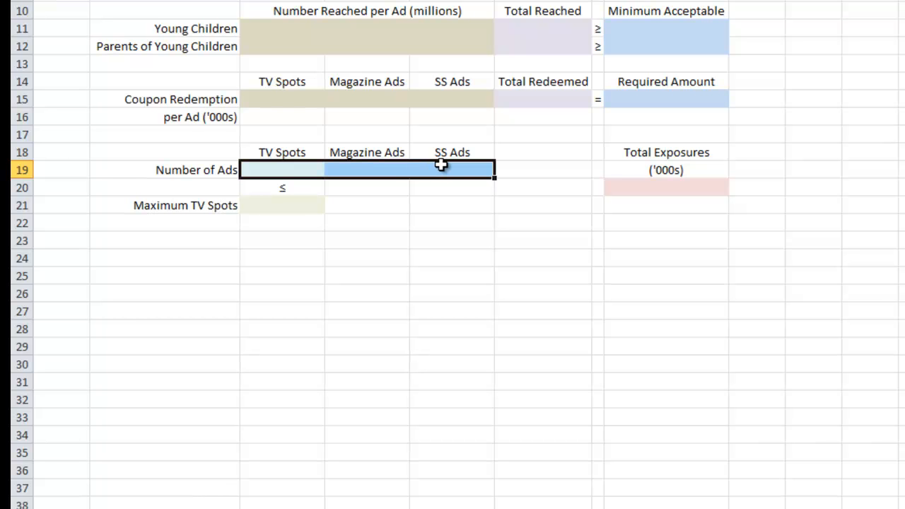
{"action": "scroll", "coordinate": [441, 164], "scroll_direction": "up", "scroll_amount": 2}
{"action": "right_click", "coordinate": [440, 233]}
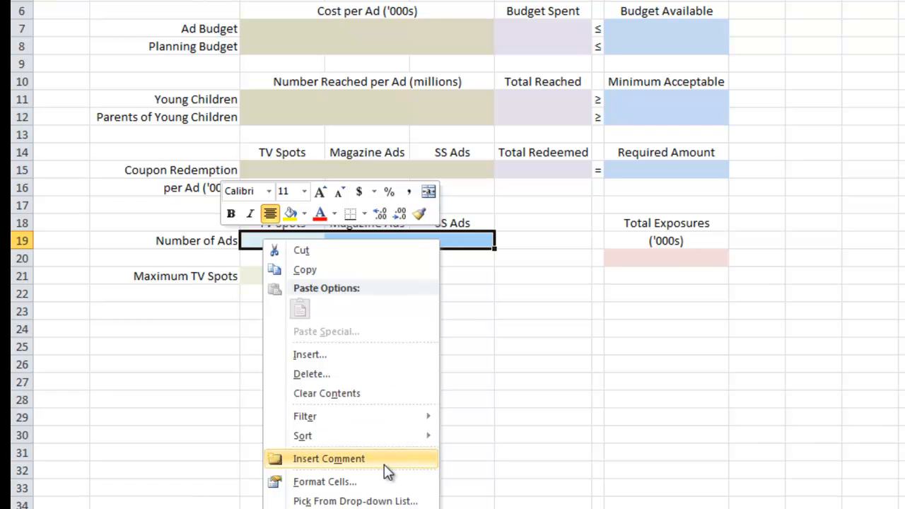
{"action": "left_click", "coordinate": [326, 508]}
{"action": "left_click_drag", "start_coordinate": [400, 423], "coordinate": [677, 73]}
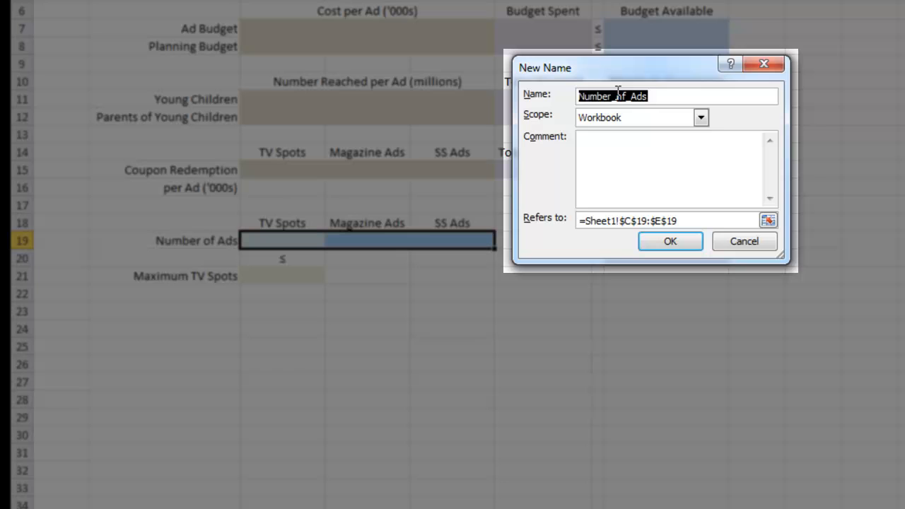
{"action": "left_click", "coordinate": [618, 96]}
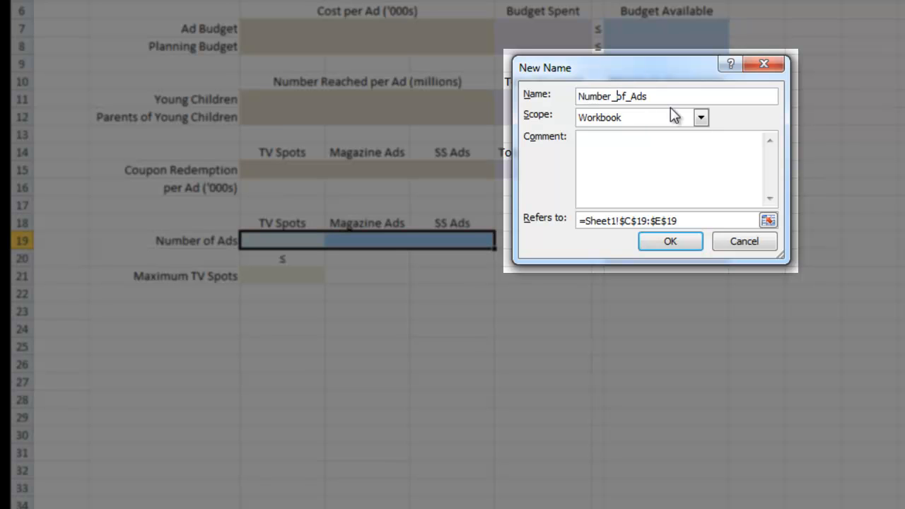
{"action": "key", "text": "BackSpace"}
{"action": "key", "text": "BackSpace"}
{"action": "type", "text": "O"}
{"action": "key", "text": "BackSpace"}
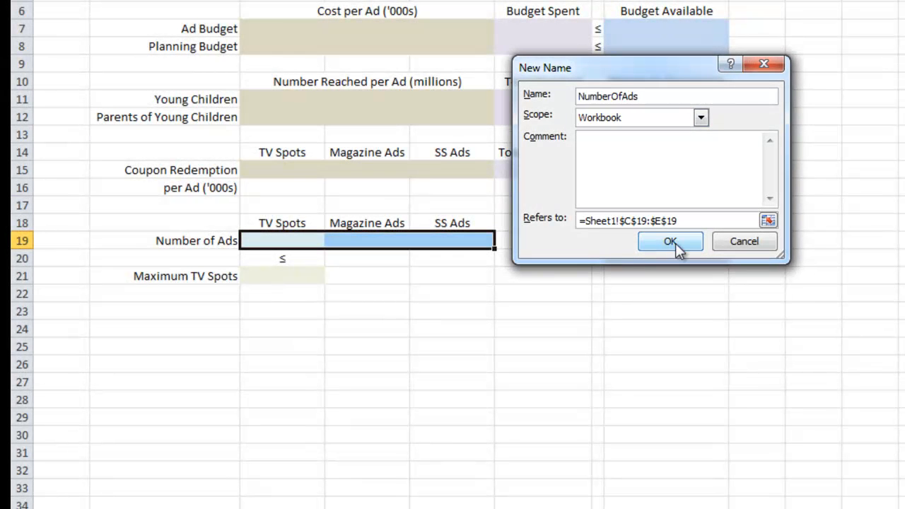
{"action": "left_click", "coordinate": [670, 242]}
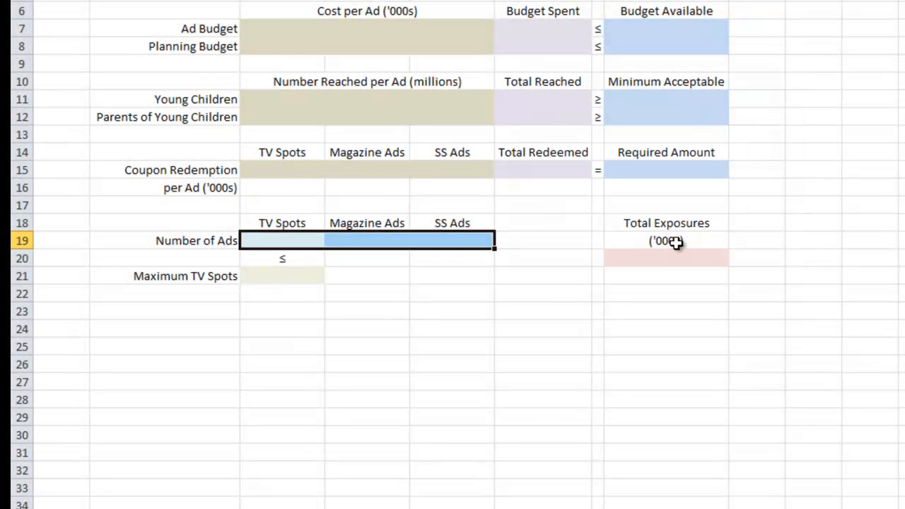
Step: Define the name NumberReachedPerAd for the Number Reached per Ad range C11:E12
{"action": "left_click", "coordinate": [318, 120]}
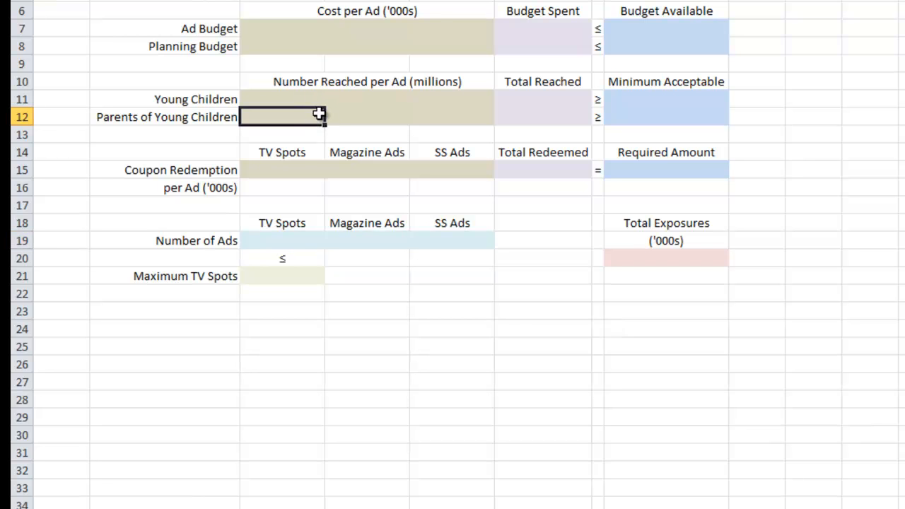
{"action": "left_click", "coordinate": [284, 97]}
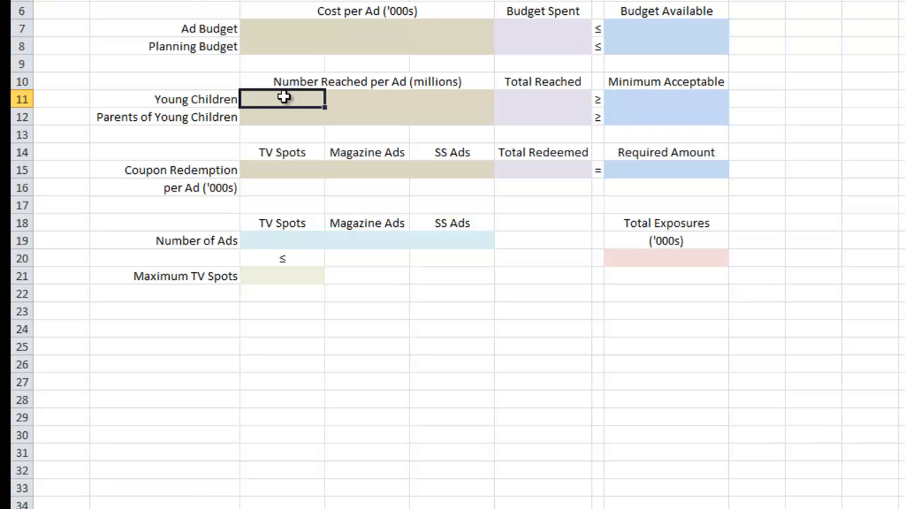
{"action": "left_click_drag", "start_coordinate": [283, 98], "coordinate": [418, 111]}
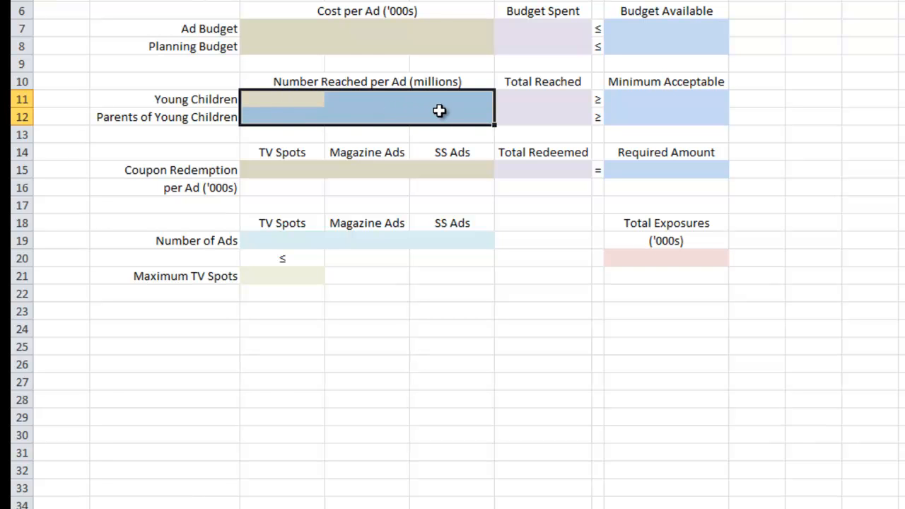
{"action": "right_click", "coordinate": [391, 109]}
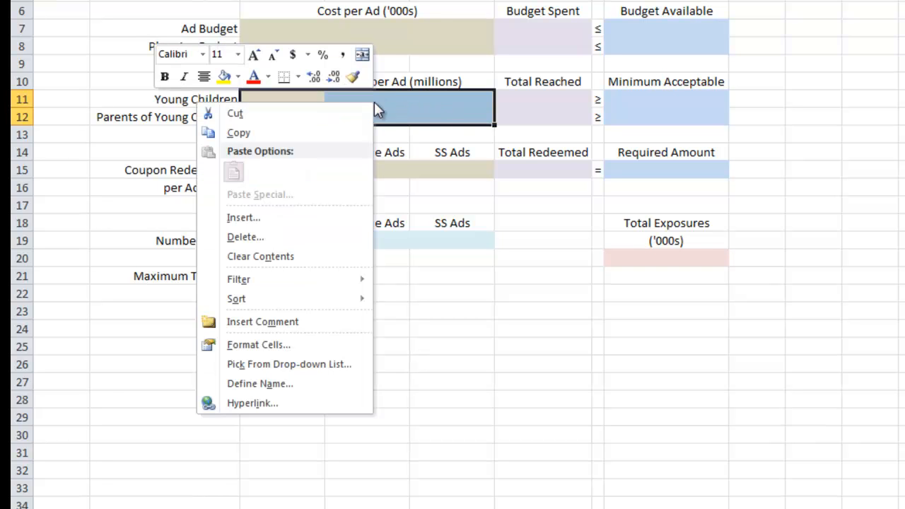
{"action": "left_click", "coordinate": [290, 387]}
{"action": "left_click_drag", "start_coordinate": [296, 287], "coordinate": [665, 67]}
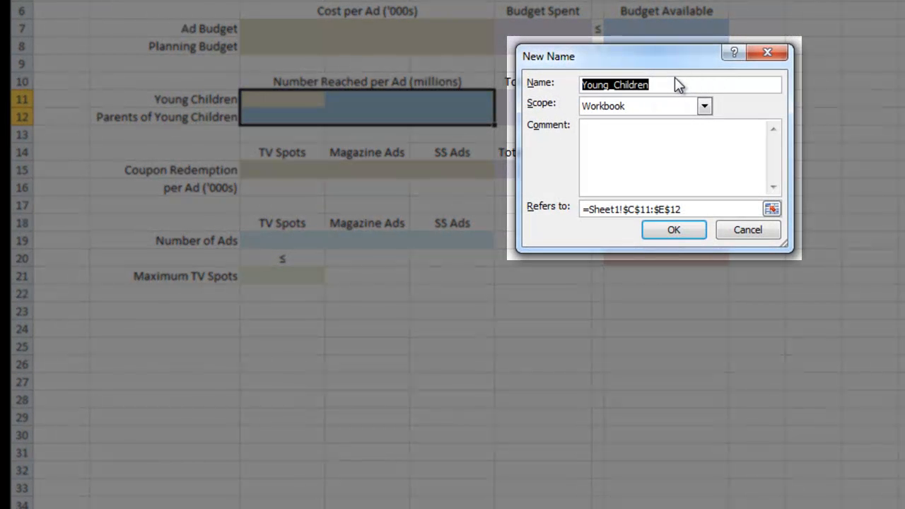
{"action": "type", "text": "NumberReac"}
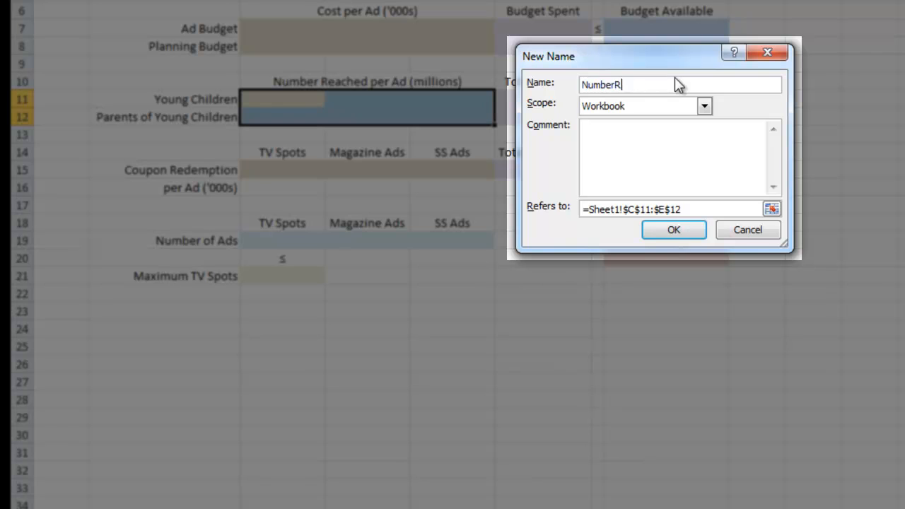
{"action": "type", "text": "hedPerAd"}
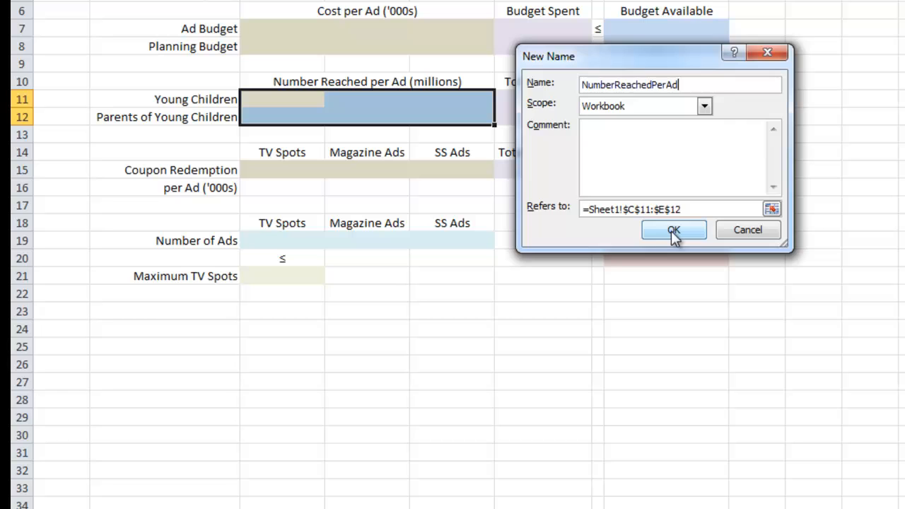
{"action": "left_click", "coordinate": [672, 230]}
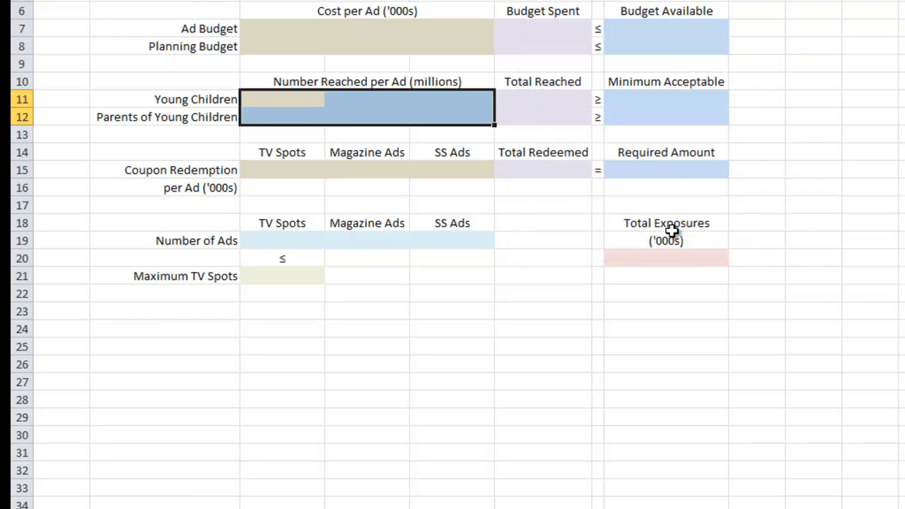
Step: Define the name RequiredAmount for the coupon redemption Required Amount cell H15
{"action": "left_click", "coordinate": [665, 171]}
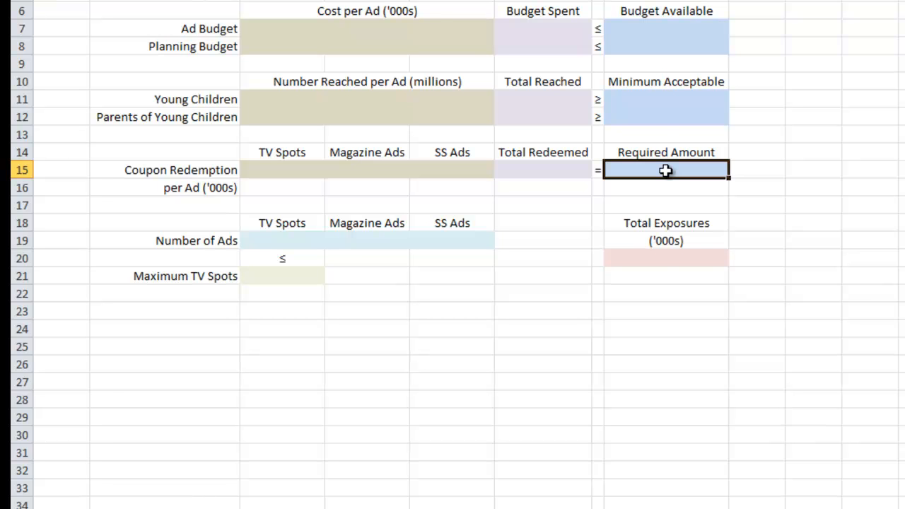
{"action": "right_click", "coordinate": [666, 171]}
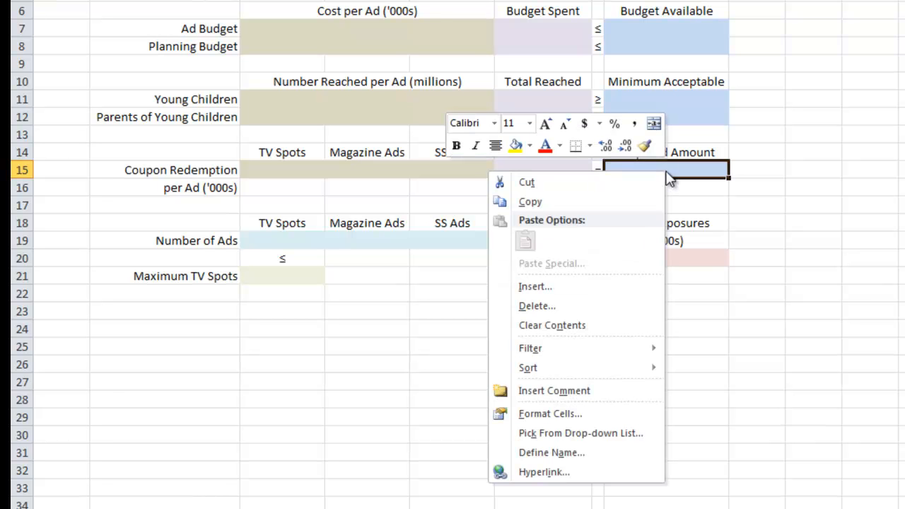
{"action": "left_click", "coordinate": [598, 452]}
{"action": "left_click_drag", "start_coordinate": [587, 349], "coordinate": [436, 137]}
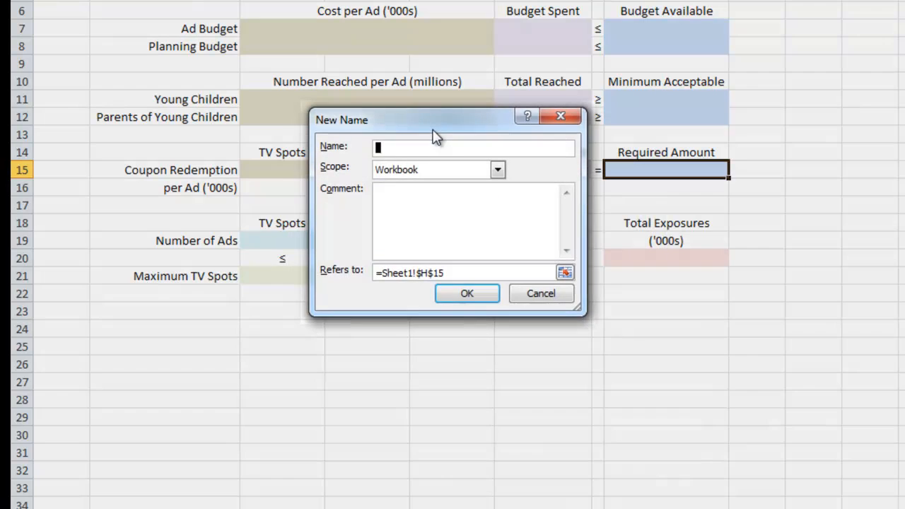
{"action": "type", "text": "RequiredAmount"}
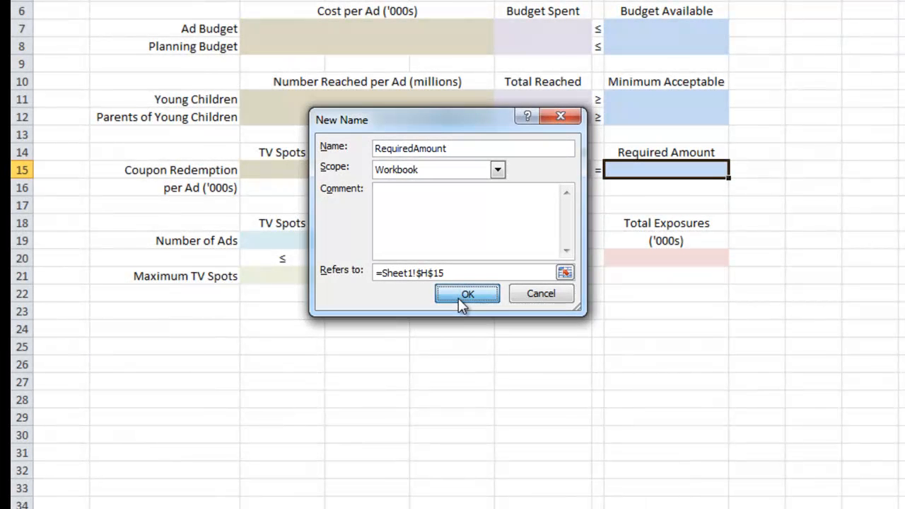
{"action": "left_click", "coordinate": [459, 297]}
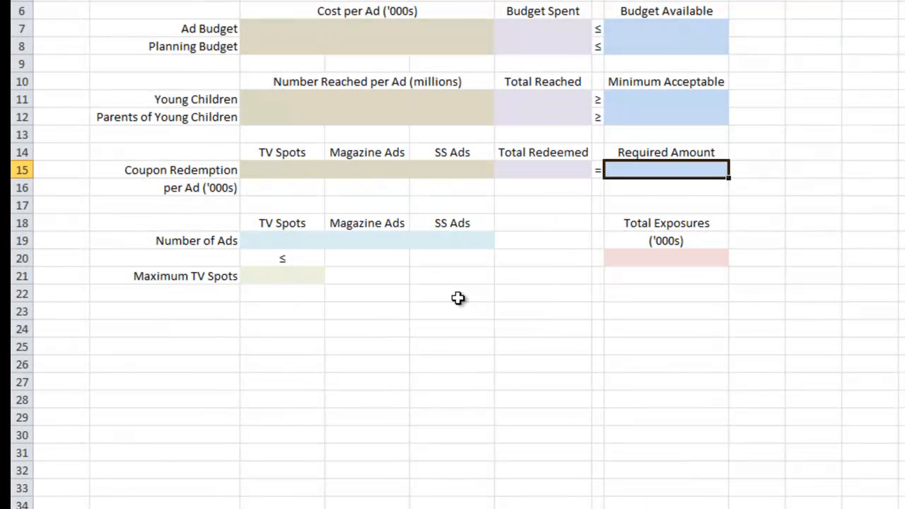
Step: Define the name TotalExposures for the Total Exposures cell H20
{"action": "left_click", "coordinate": [684, 261]}
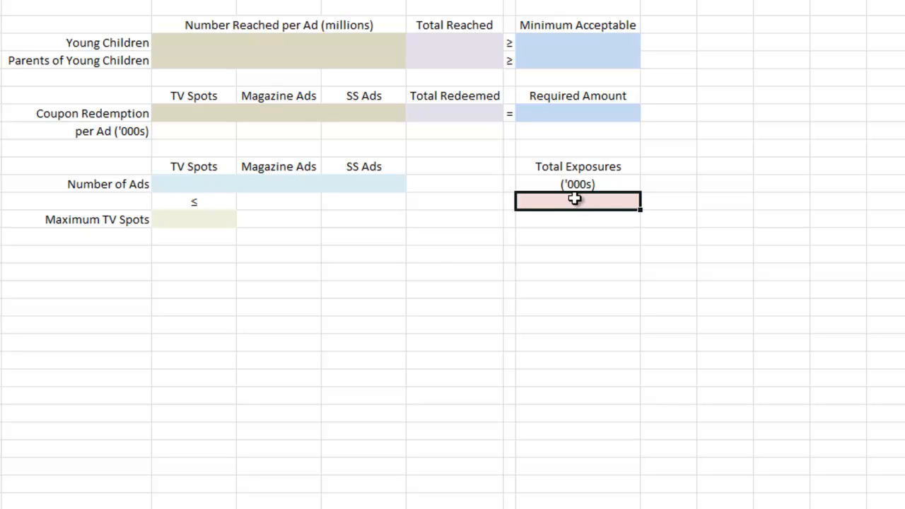
{"action": "right_click", "coordinate": [573, 200]}
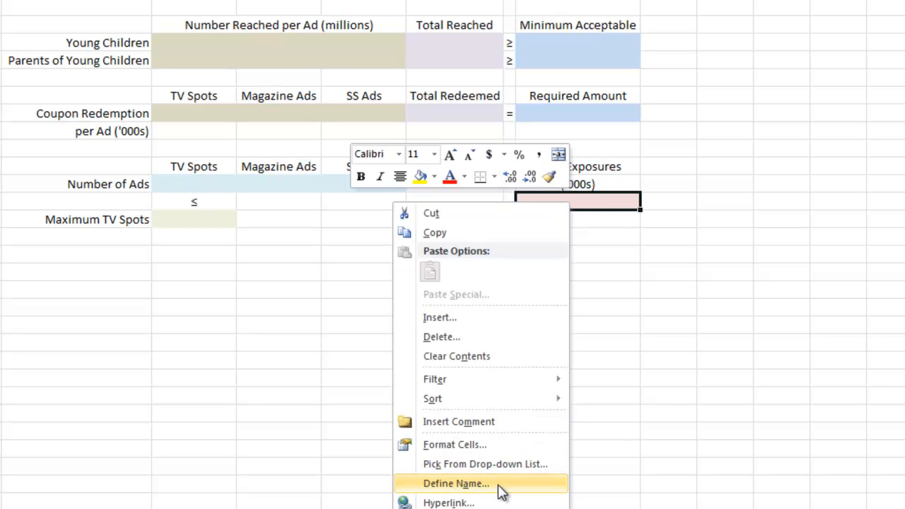
{"action": "left_click", "coordinate": [456, 483]}
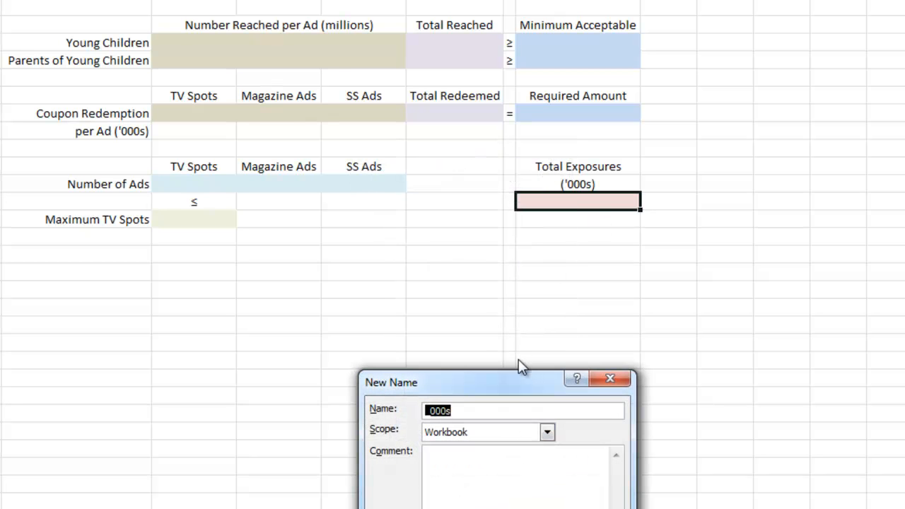
{"action": "left_click_drag", "start_coordinate": [507, 381], "coordinate": [360, 119]}
{"action": "type", "text": "TotalExpos"}
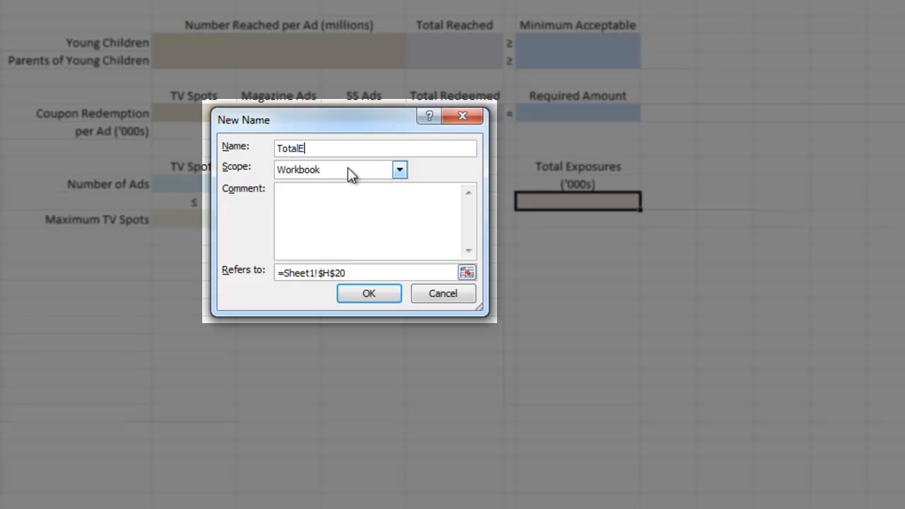
{"action": "type", "text": "ures"}
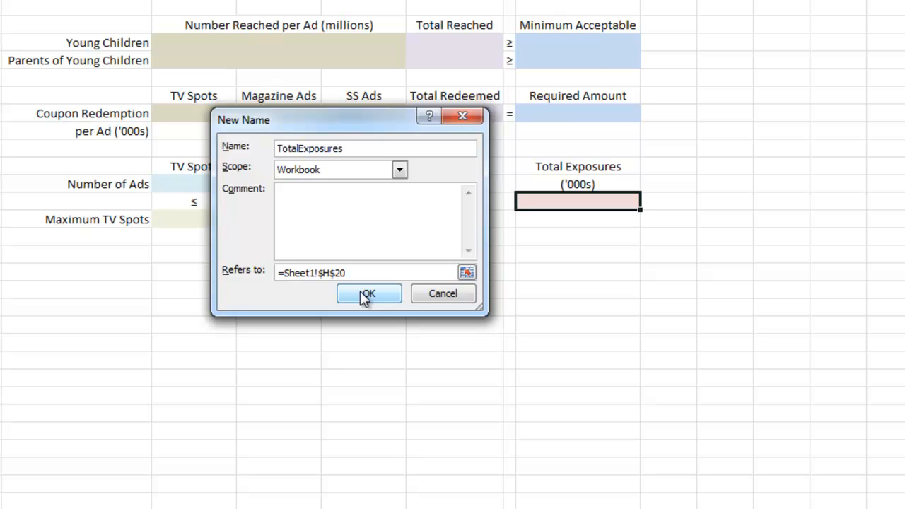
{"action": "left_click", "coordinate": [361, 294]}
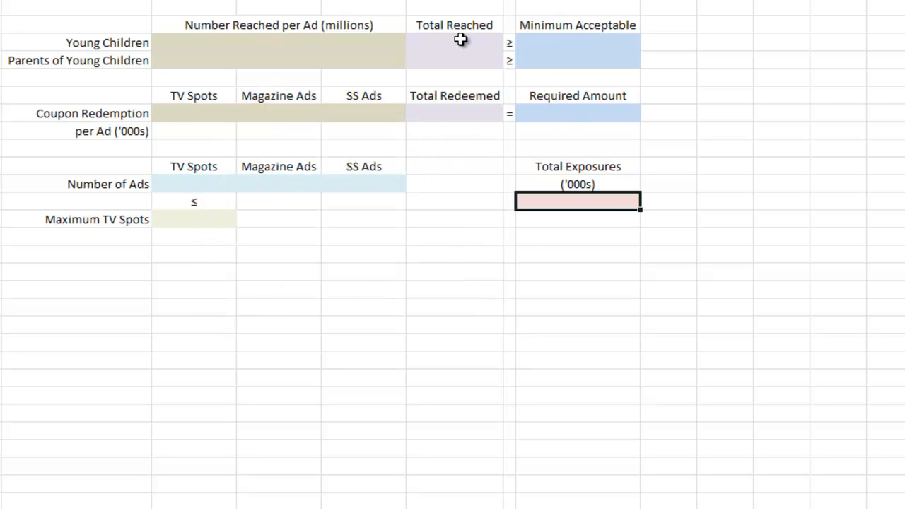
Step: Define the name TotalReached for the Total Reached range F11:F12
{"action": "left_click_drag", "start_coordinate": [461, 40], "coordinate": [459, 60]}
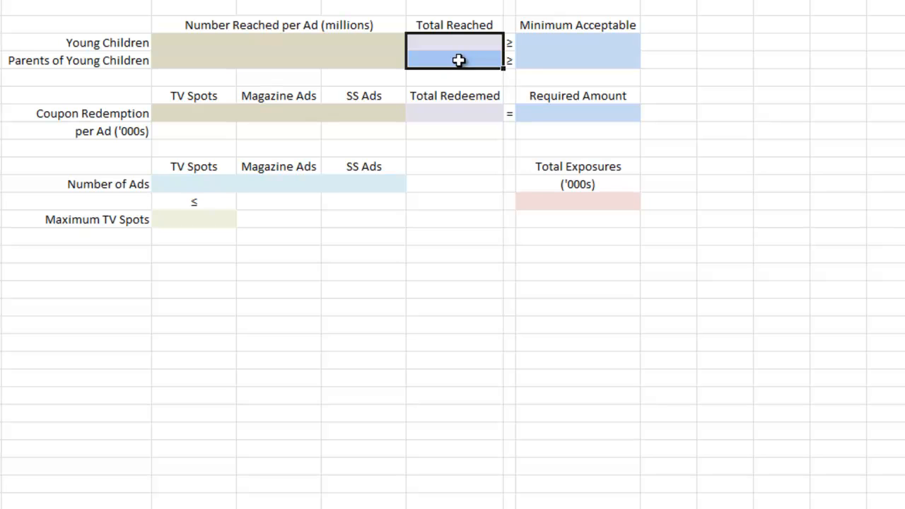
{"action": "right_click", "coordinate": [447, 42]}
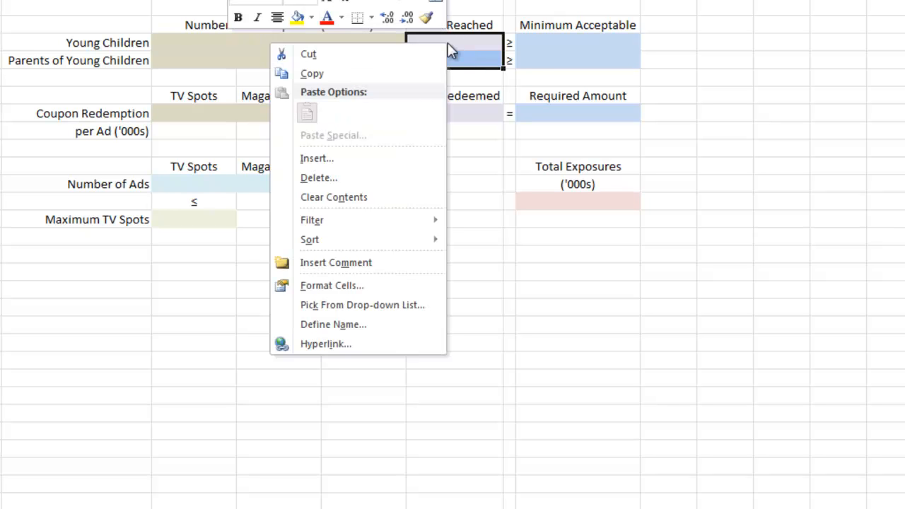
{"action": "left_click", "coordinate": [401, 324]}
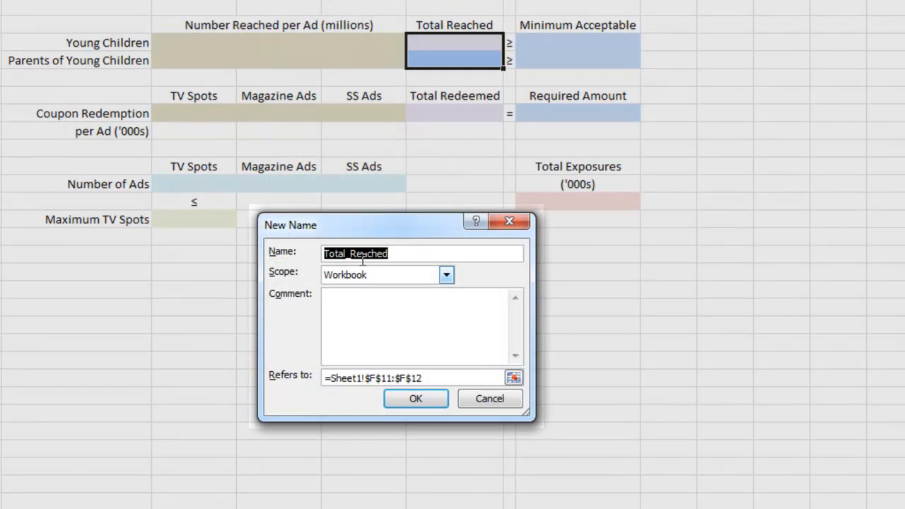
{"action": "left_click", "coordinate": [352, 253]}
{"action": "key", "text": "BackSpace"}
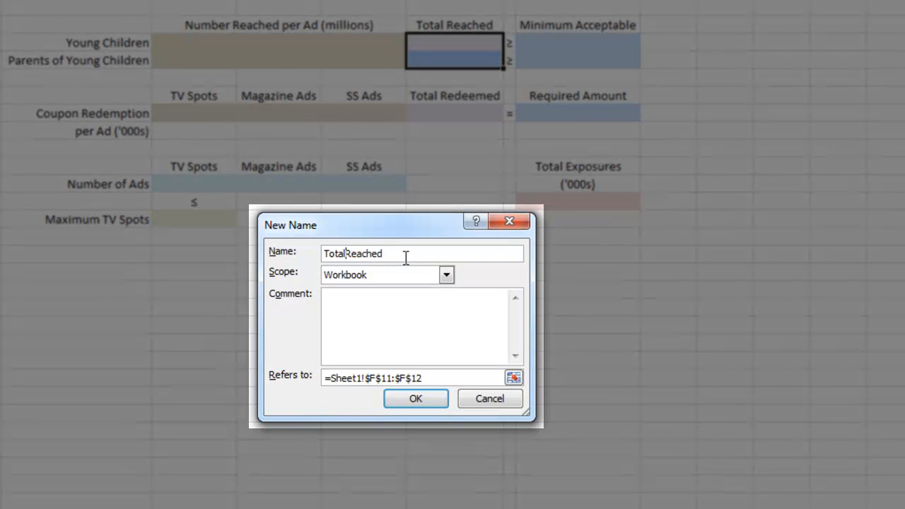
{"action": "left_click", "coordinate": [413, 401]}
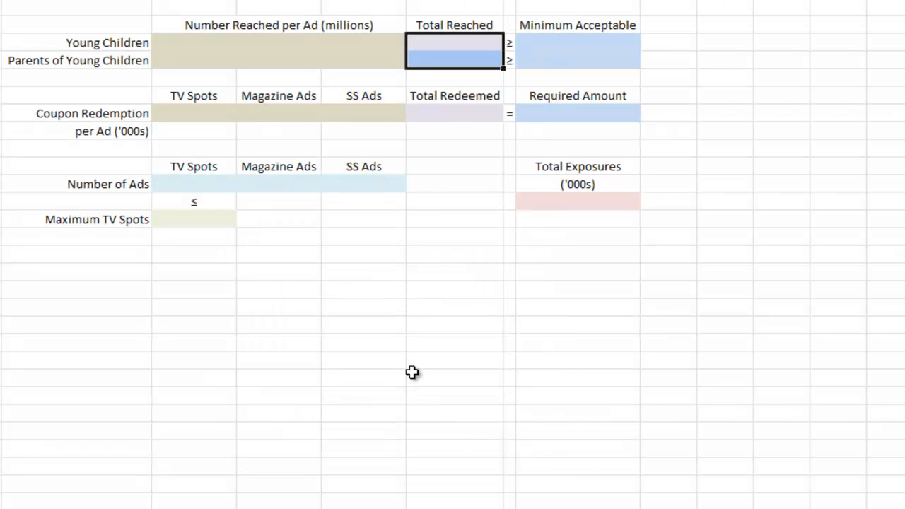
Step: Define the name TotalRedeemed for the coupon redemption Total Redeemed cell F15
{"action": "left_click", "coordinate": [456, 111]}
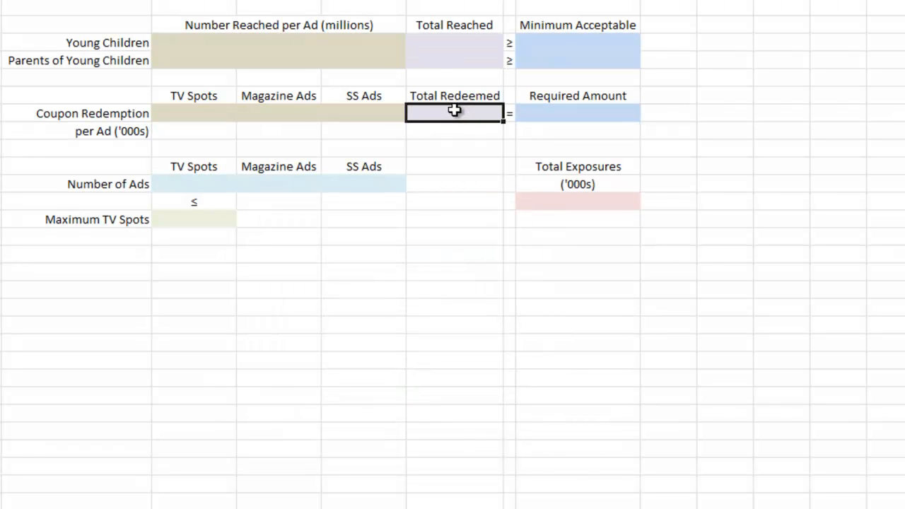
{"action": "right_click", "coordinate": [431, 114]}
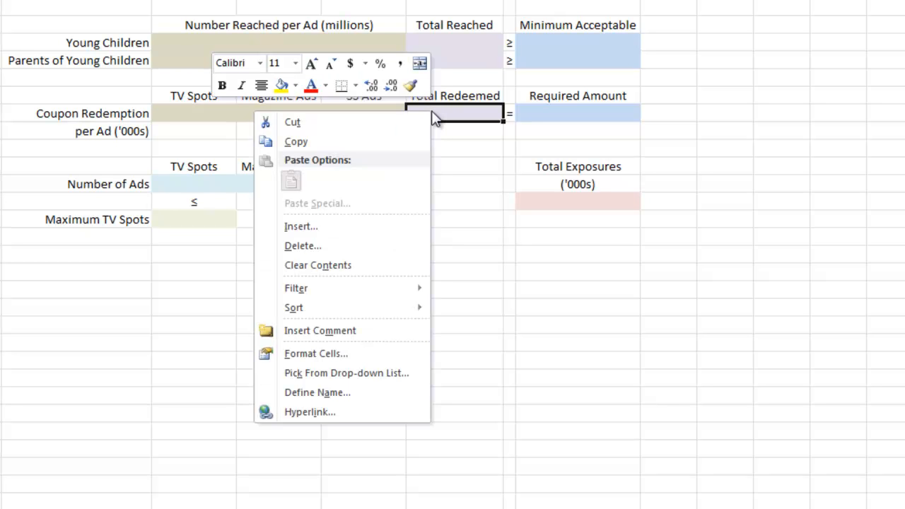
{"action": "left_click", "coordinate": [370, 393]}
{"action": "left_click_drag", "start_coordinate": [393, 292], "coordinate": [317, 139]}
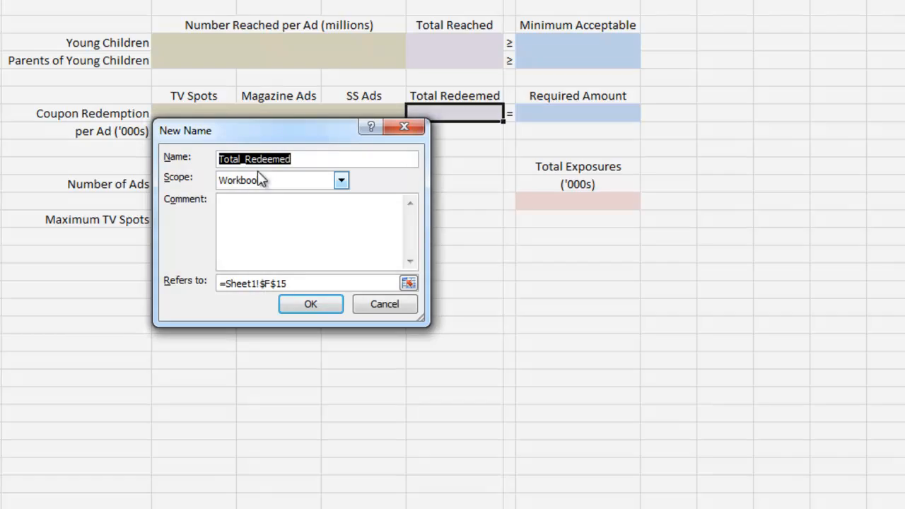
{"action": "left_click", "coordinate": [250, 155]}
{"action": "key", "text": "BackSpace"}
{"action": "left_click", "coordinate": [299, 305]}
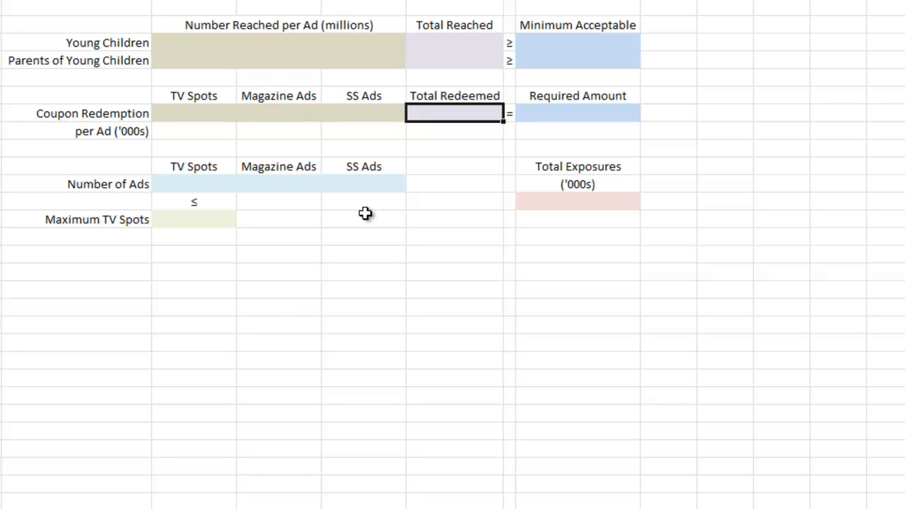
Step: Define the name TVSpots for the TV Spots cell C19 in the Number of Ads row
{"action": "left_click", "coordinate": [189, 186]}
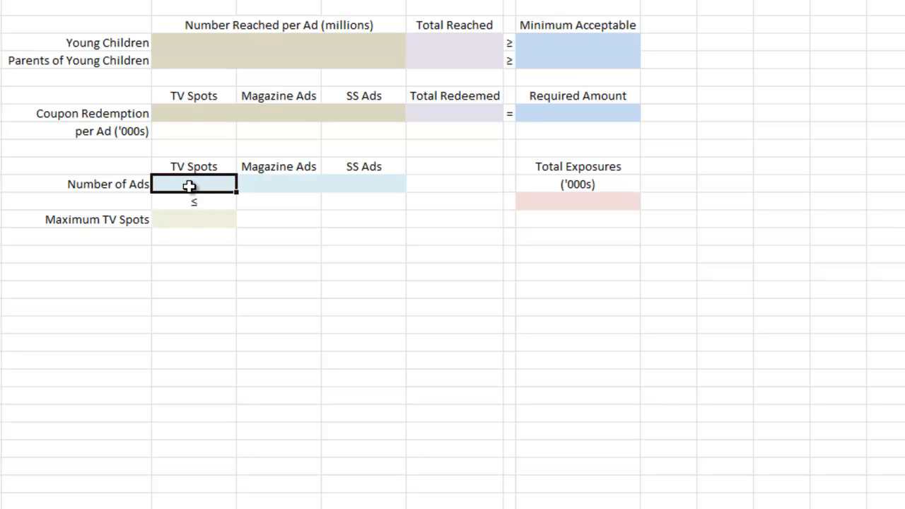
{"action": "right_click", "coordinate": [191, 186]}
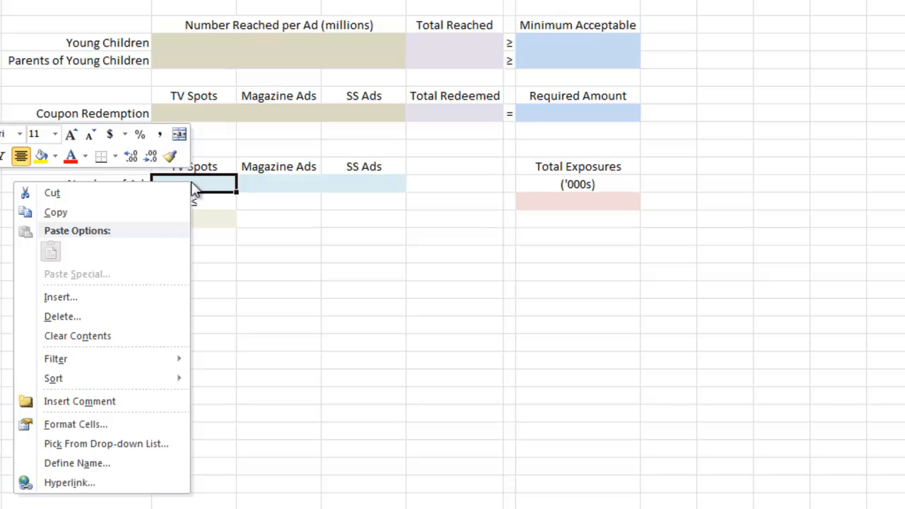
{"action": "left_click", "coordinate": [135, 463]}
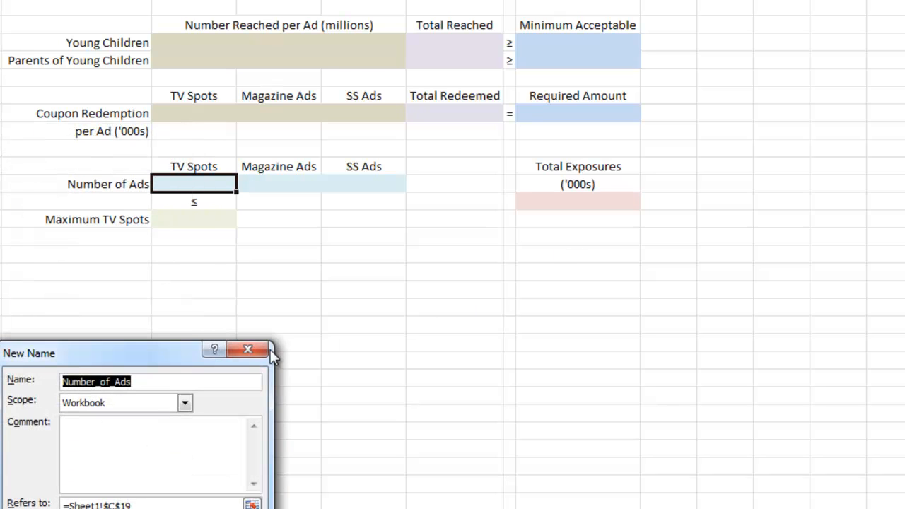
{"action": "left_click_drag", "start_coordinate": [162, 358], "coordinate": [441, 88]}
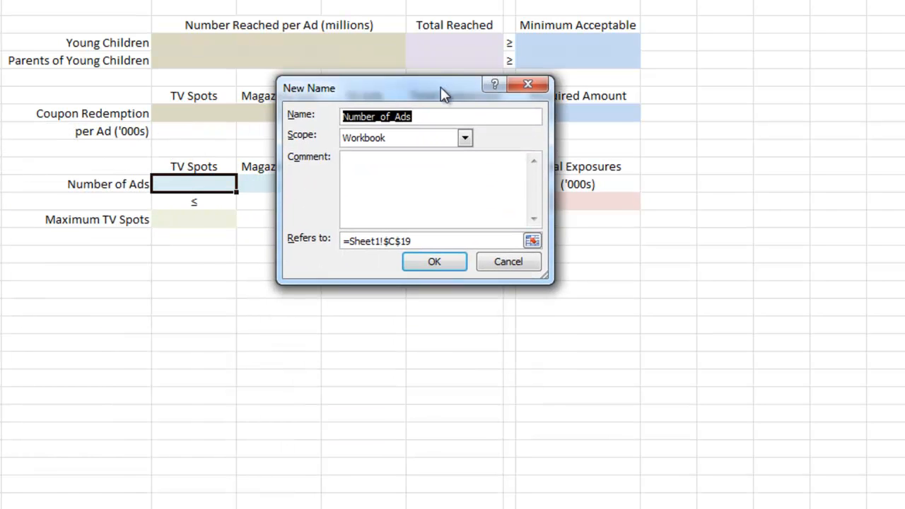
{"action": "type", "text": "TC"}
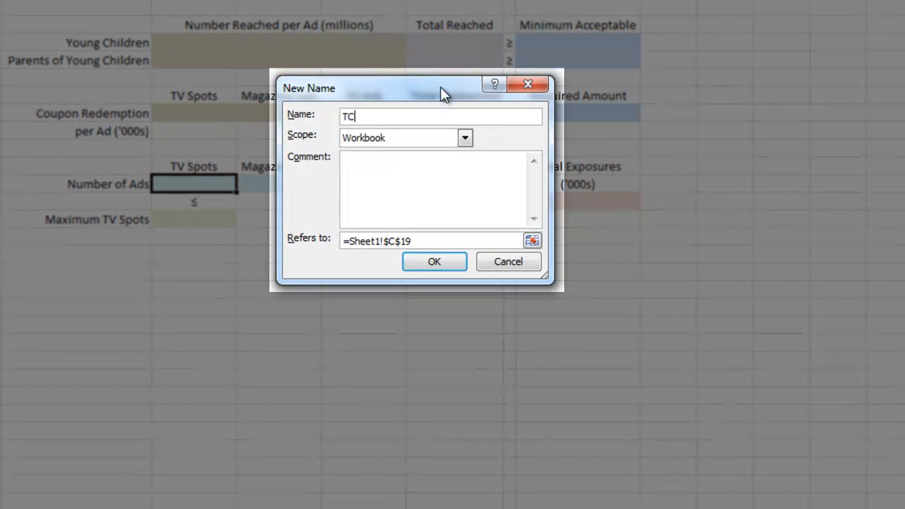
{"action": "key", "text": "BackSpace"}
{"action": "type", "text": "VSpots"}
{"action": "left_click", "coordinate": [434, 262]}
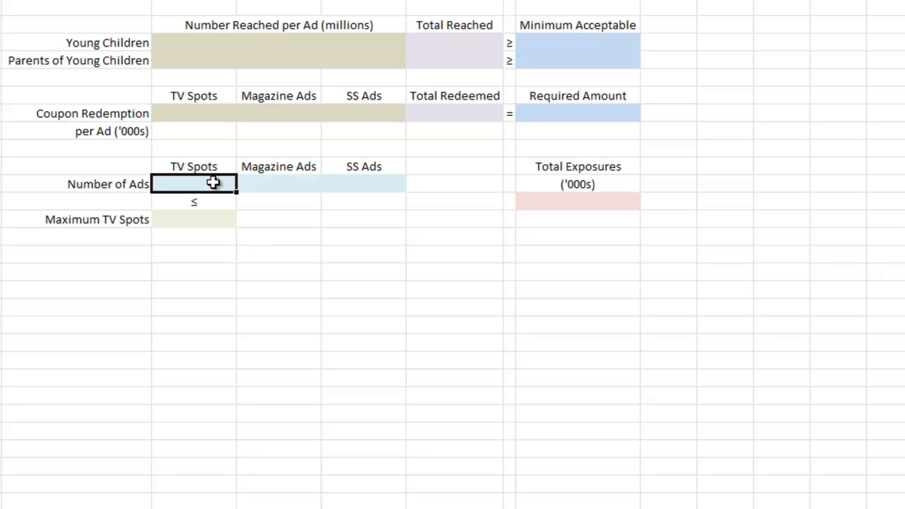
{"action": "left_click", "coordinate": [191, 223]}
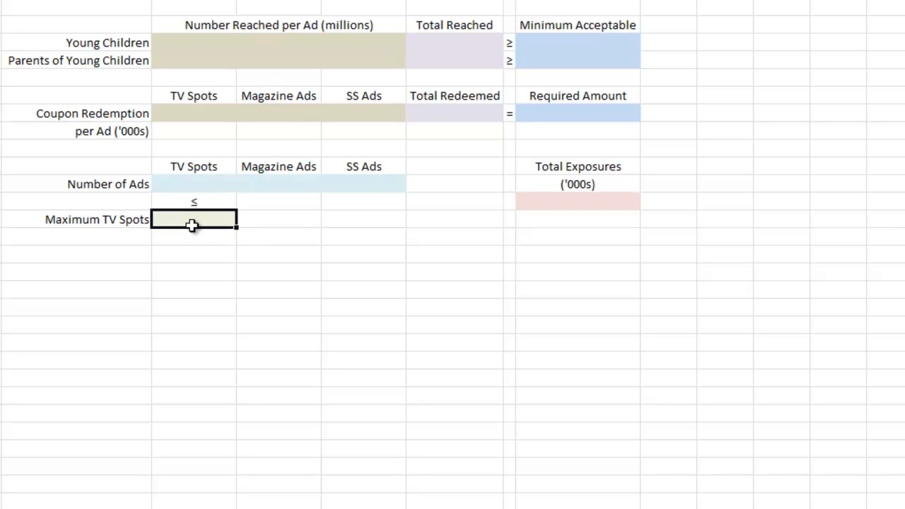
{"action": "left_click", "coordinate": [194, 188]}
{"action": "left_click", "coordinate": [191, 216]}
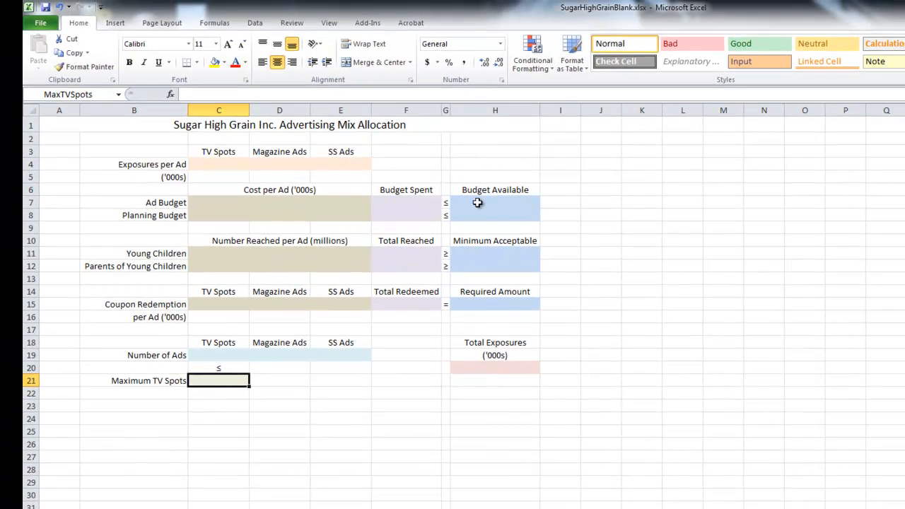
Step: Enter the formula =SUMPRODUCT(C7:E7,NumberOfAds) in the Ad Budget row's Budget Spent cell F7
{"action": "left_click", "coordinate": [409, 203]}
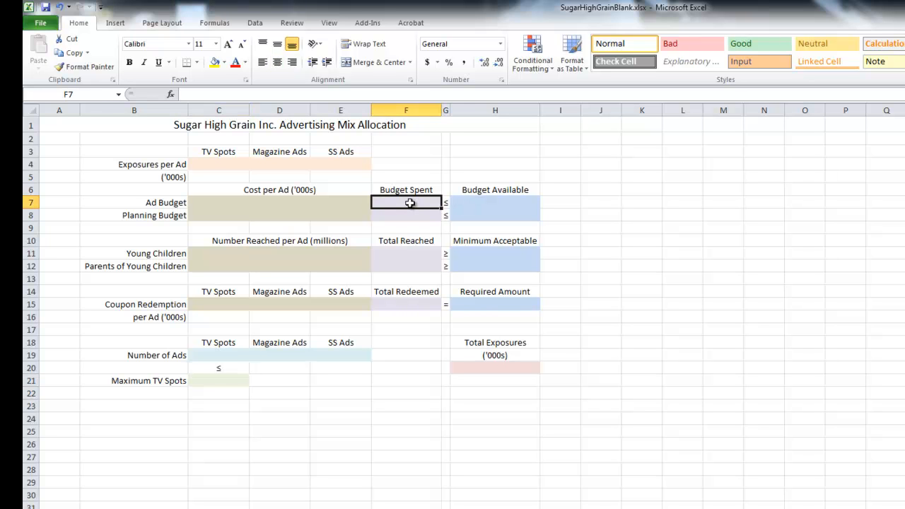
{"action": "left_click", "coordinate": [254, 93]}
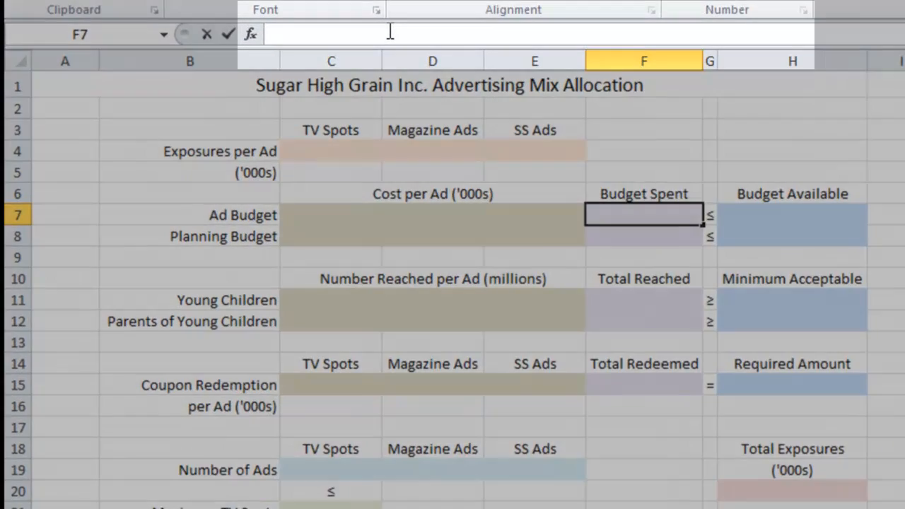
{"action": "type", "text": "=sum"}
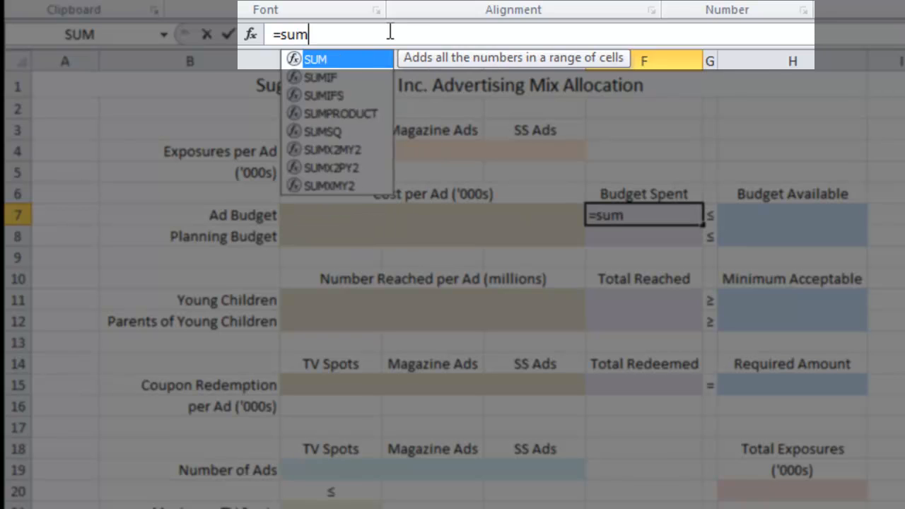
{"action": "type", "text": "prod"}
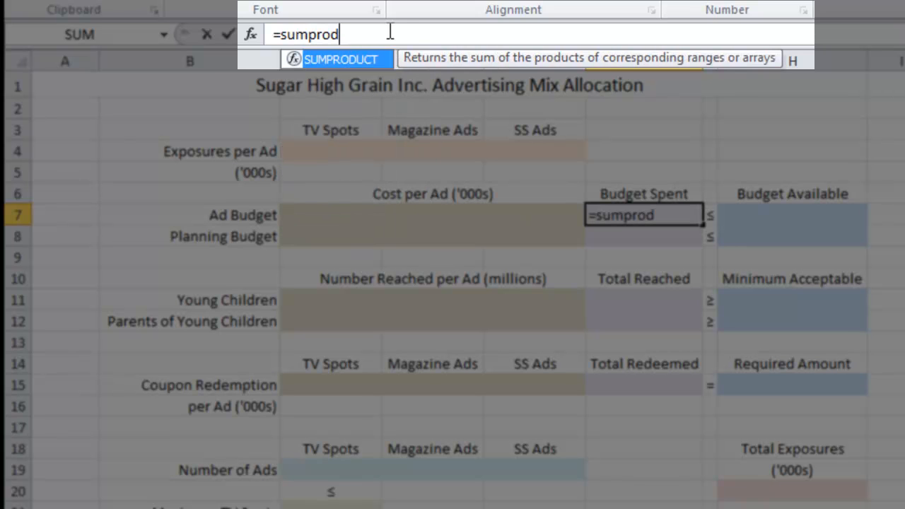
{"action": "double_click", "coordinate": [295, 61]}
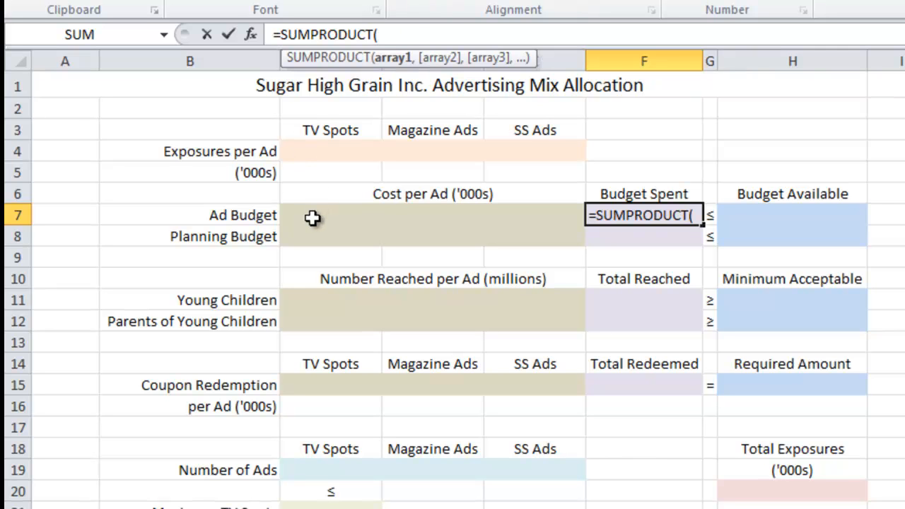
{"action": "left_click_drag", "start_coordinate": [373, 211], "coordinate": [535, 214]}
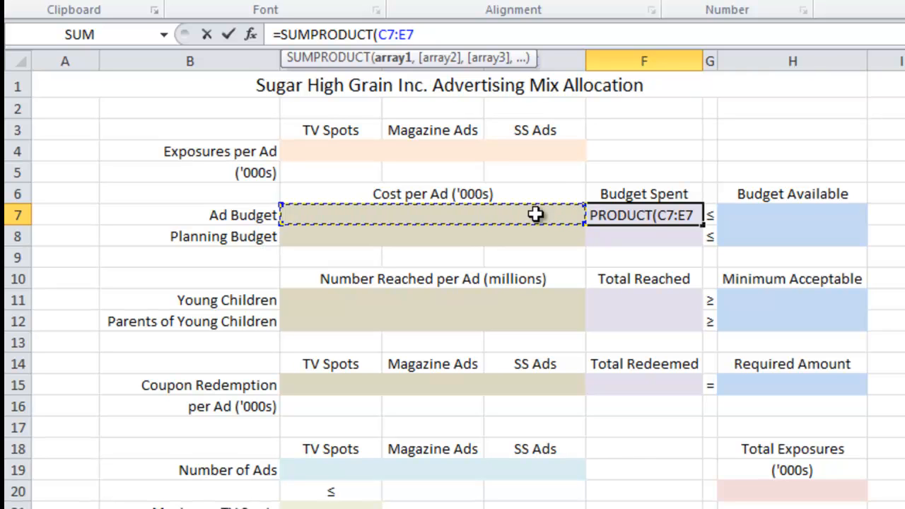
{"action": "type", "text": ","}
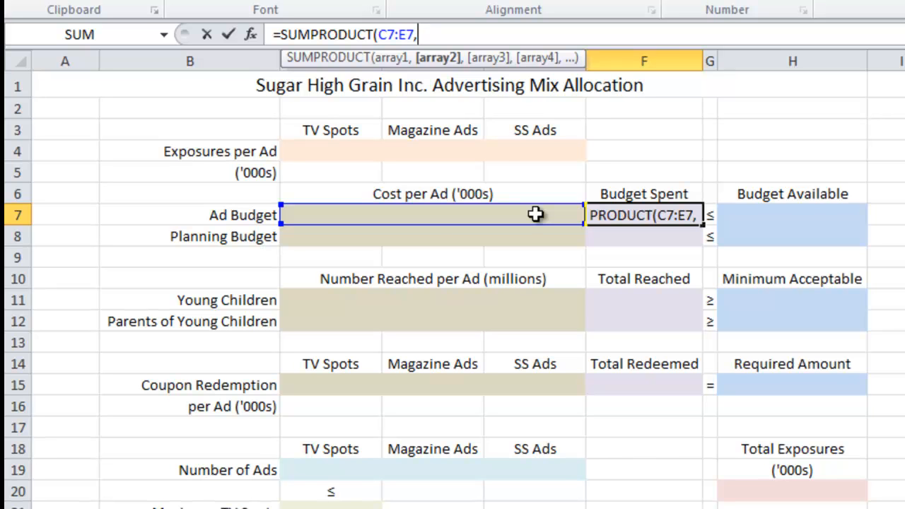
{"action": "type", "text": "Num"}
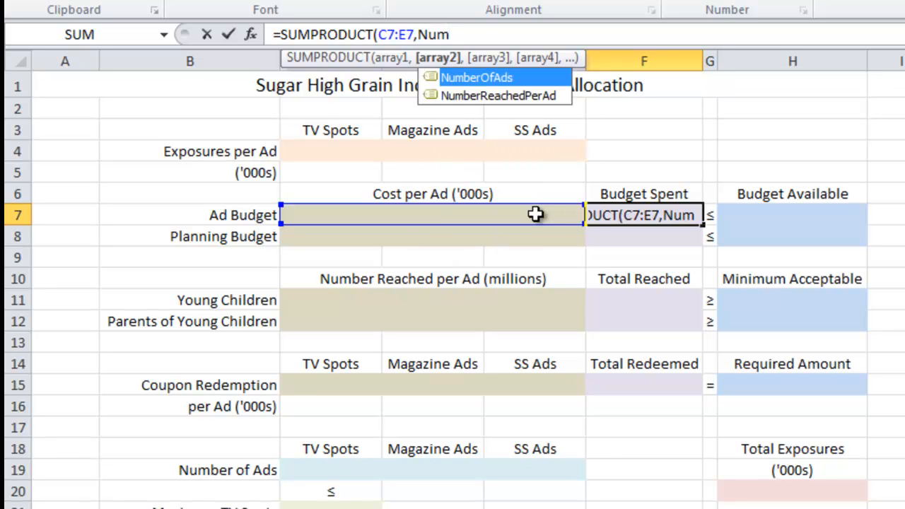
{"action": "double_click", "coordinate": [473, 77]}
{"action": "type", "text": ")"}
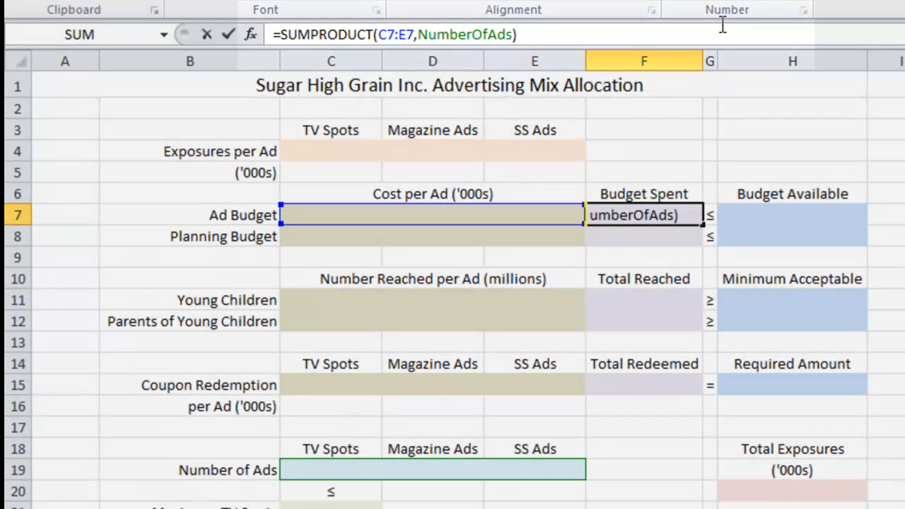
{"action": "key", "text": "Return"}
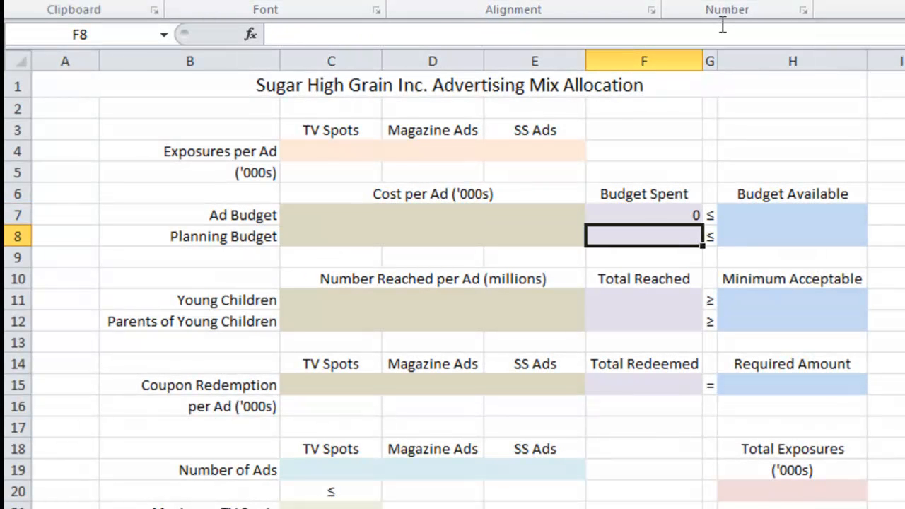
Step: Fill the Budget Spent formula from F7 down to the Planning Budget cell F8 and compare the two cells' formulas
{"action": "left_click", "coordinate": [645, 208]}
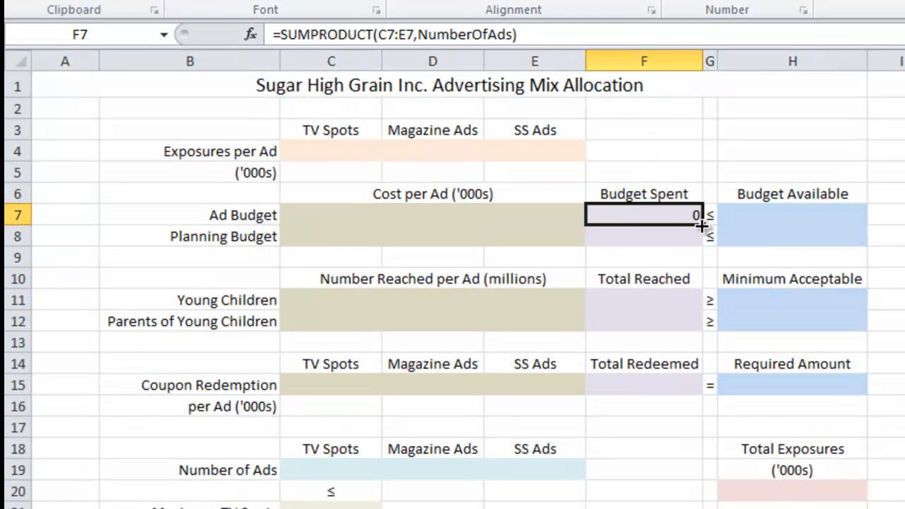
{"action": "left_click_drag", "start_coordinate": [701, 224], "coordinate": [700, 236]}
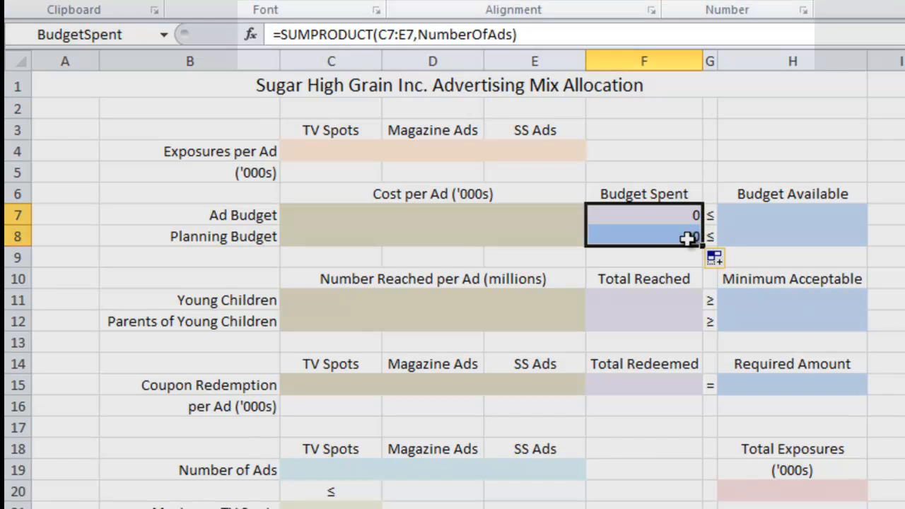
{"action": "left_click", "coordinate": [651, 236]}
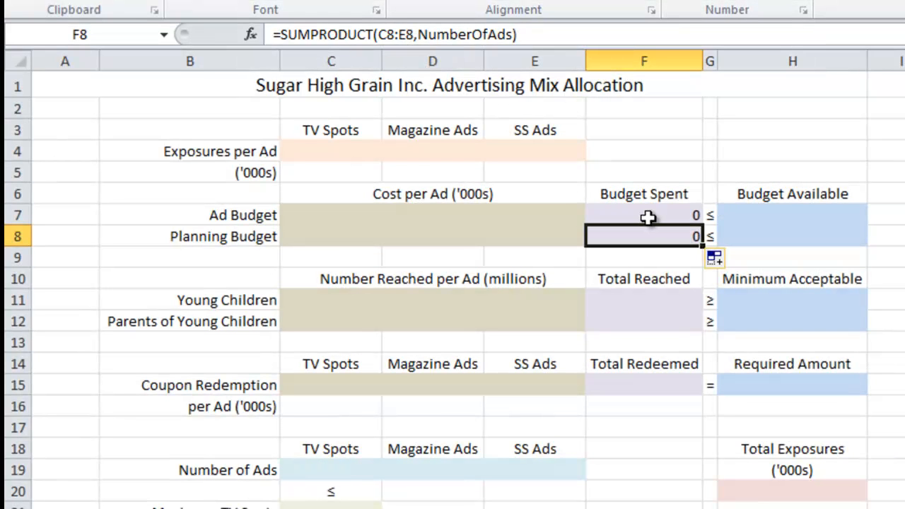
{"action": "left_click", "coordinate": [647, 217]}
{"action": "left_click", "coordinate": [633, 236]}
{"action": "left_click", "coordinate": [636, 218]}
{"action": "left_click", "coordinate": [637, 234]}
{"action": "left_click", "coordinate": [635, 219]}
{"action": "left_click", "coordinate": [629, 236]}
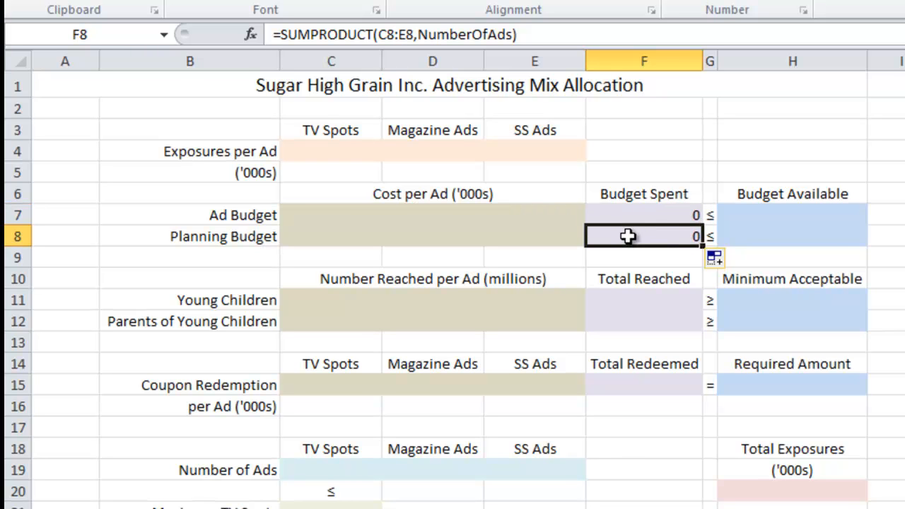
Step: Enter =SUMPRODUCT(C11:E11,NumberOfAds) in the Young Children row's Total Reached cell F11 and fill it down to the Parents of Young Children cell F12
{"action": "left_click", "coordinate": [640, 296]}
{"action": "left_click", "coordinate": [385, 34]}
{"action": "type", "text": "=sumpr"}
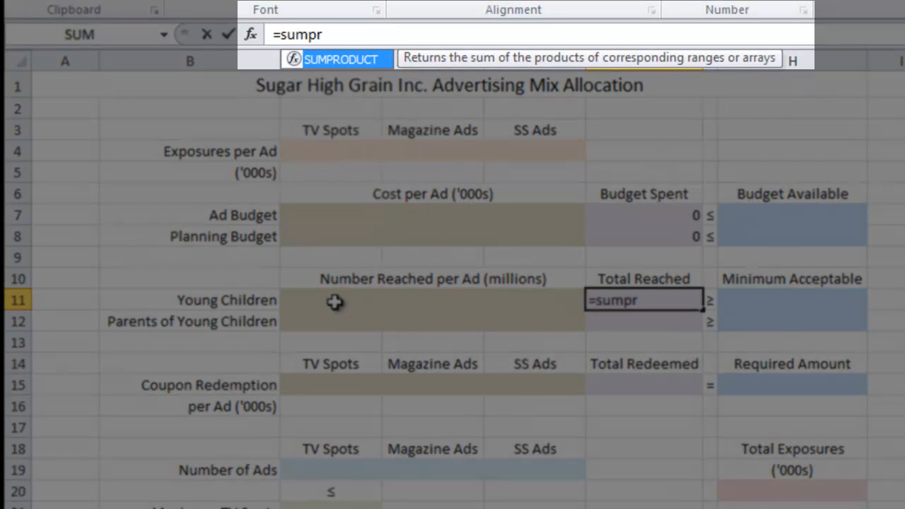
{"action": "left_click_drag", "start_coordinate": [314, 296], "coordinate": [531, 300]}
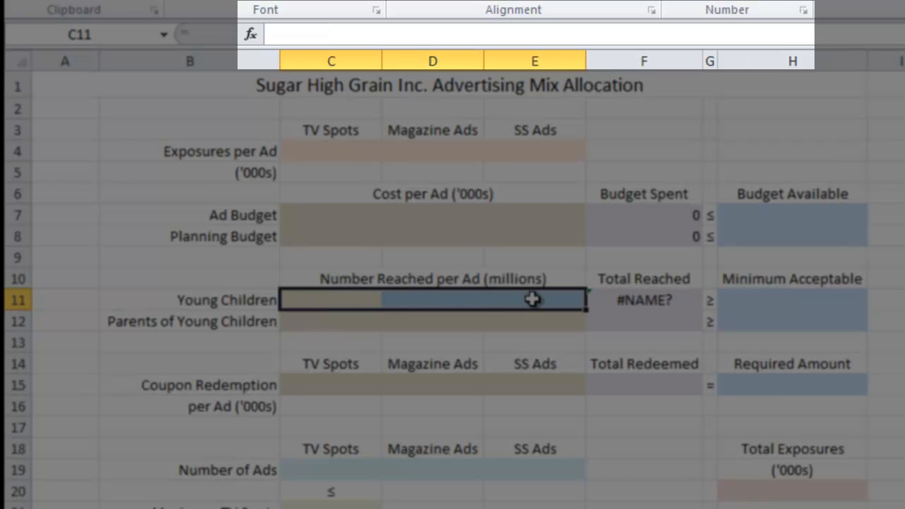
{"action": "left_click", "coordinate": [623, 300]}
{"action": "left_click", "coordinate": [359, 34]}
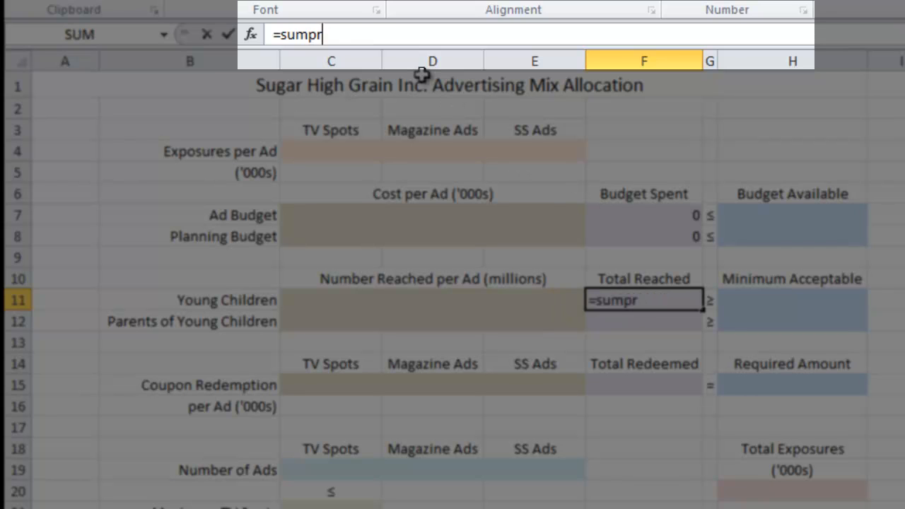
{"action": "type", "text": "o"}
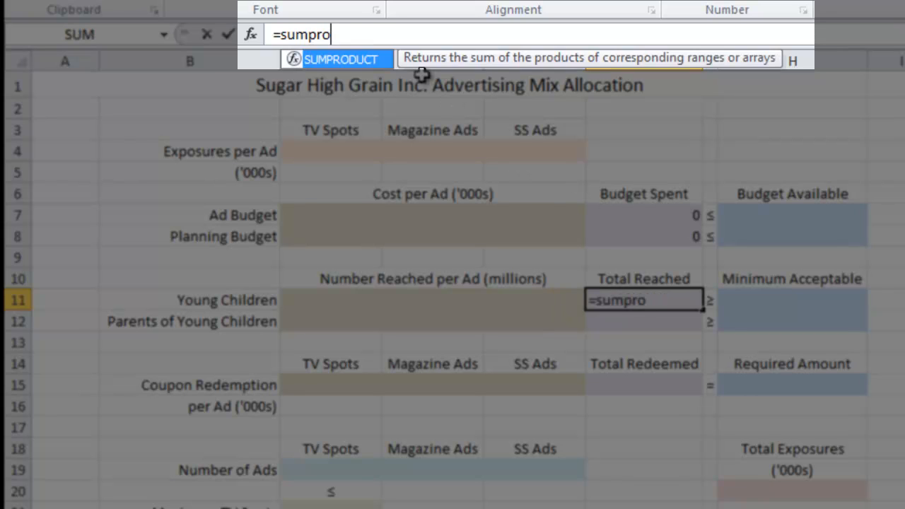
{"action": "double_click", "coordinate": [349, 68]}
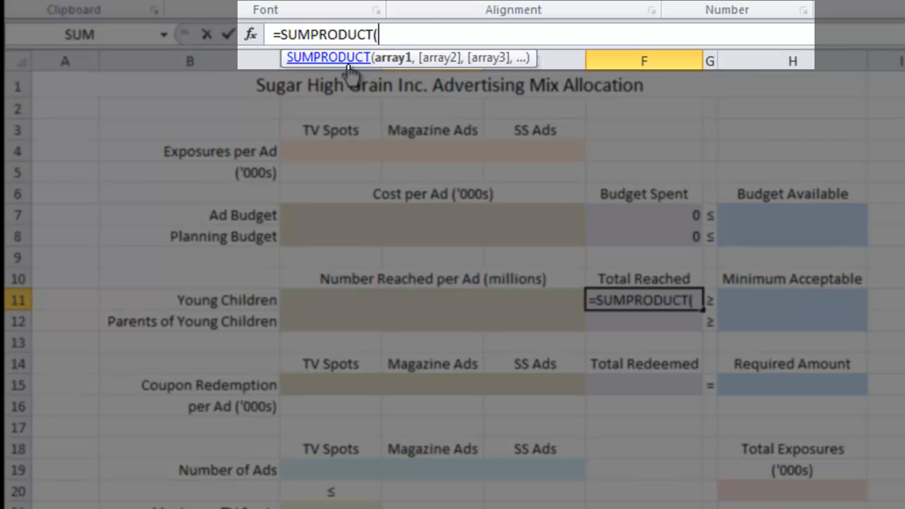
{"action": "left_click_drag", "start_coordinate": [314, 291], "coordinate": [538, 299]}
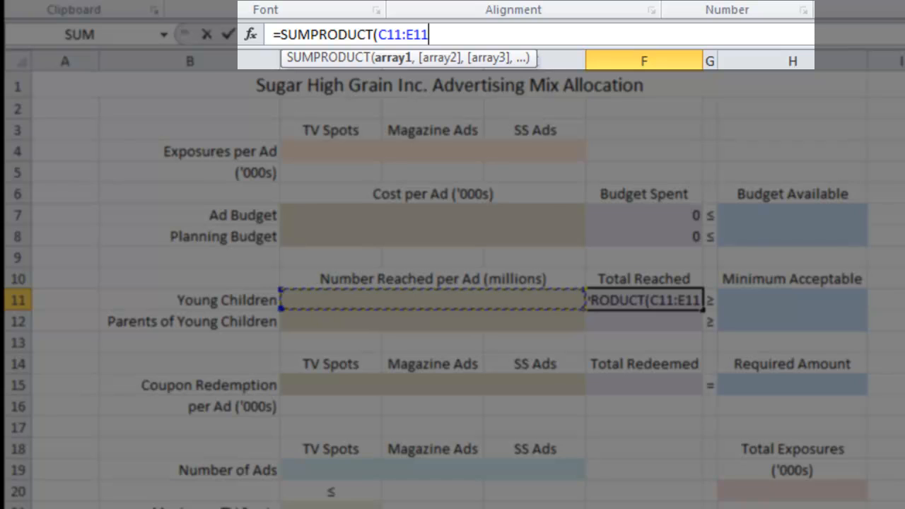
{"action": "type", "text": ","}
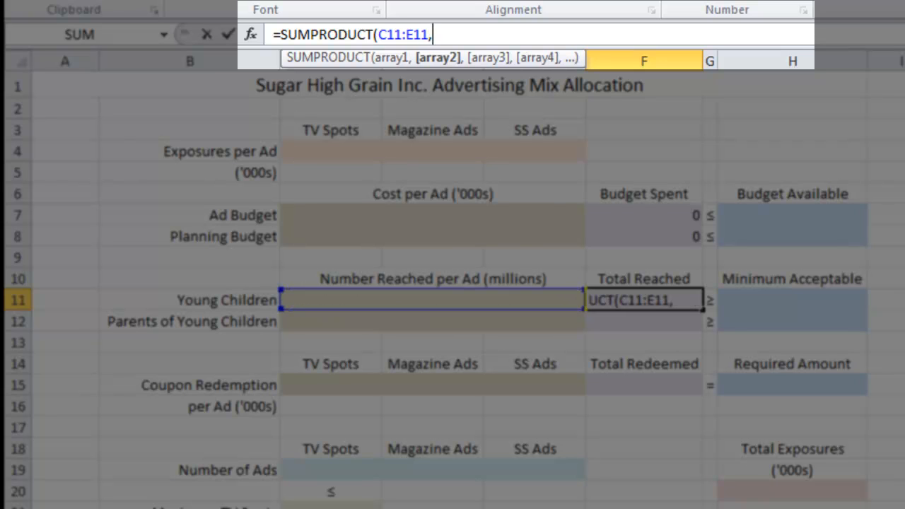
{"action": "type", "text": "Num"}
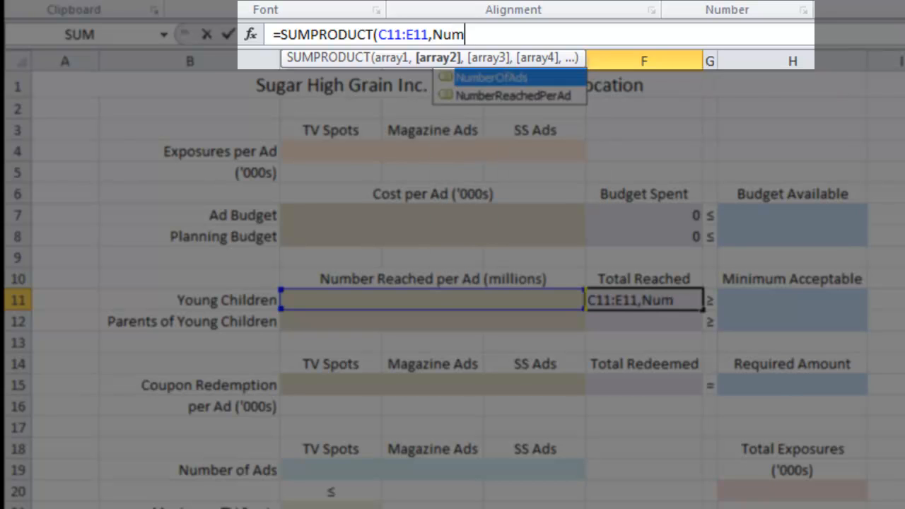
{"action": "left_click", "coordinate": [468, 80]}
{"action": "double_click", "coordinate": [468, 79]}
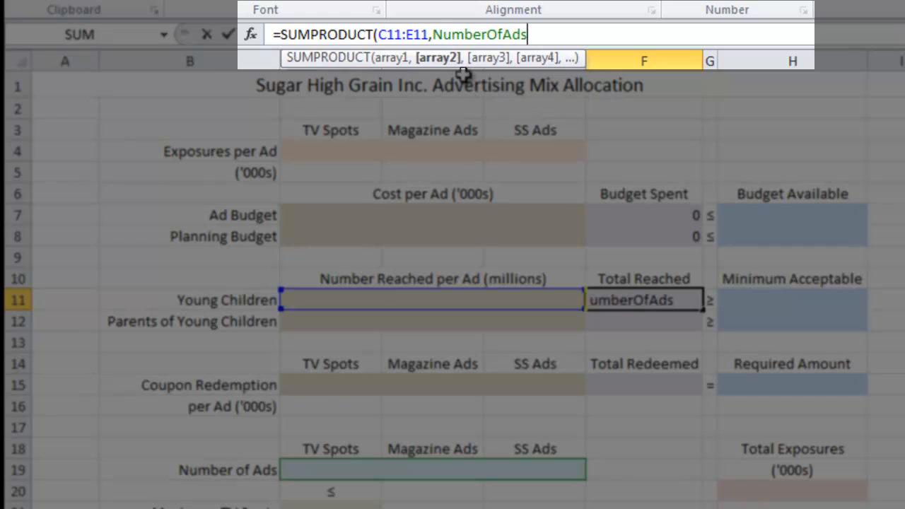
{"action": "type", "text": ")"}
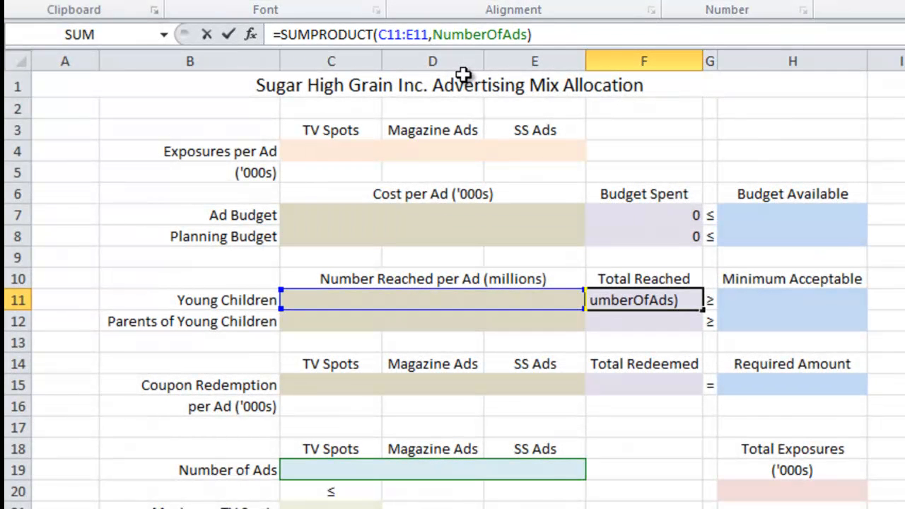
{"action": "key", "text": "Return"}
{"action": "left_click", "coordinate": [669, 301]}
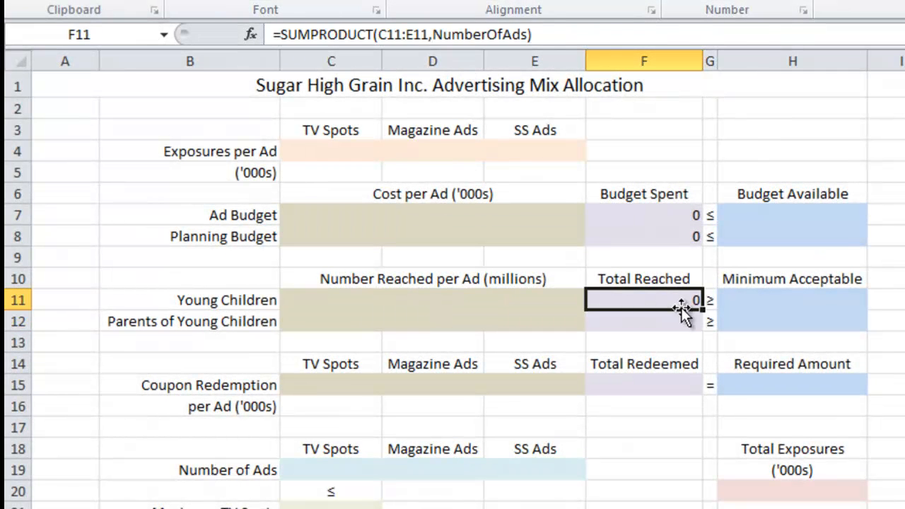
{"action": "left_click_drag", "start_coordinate": [702, 312], "coordinate": [704, 324]}
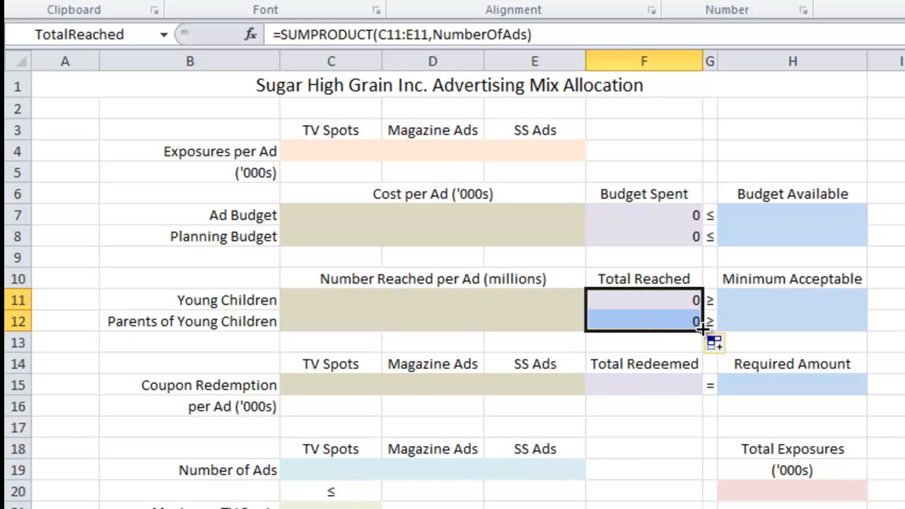
Step: Enter the formula =SUMPRODUCT(CouponRedemptionPerAd,NumberOfAds) in the Coupon Redemption row's Total Redeemed cell F15
{"action": "left_click", "coordinate": [665, 384]}
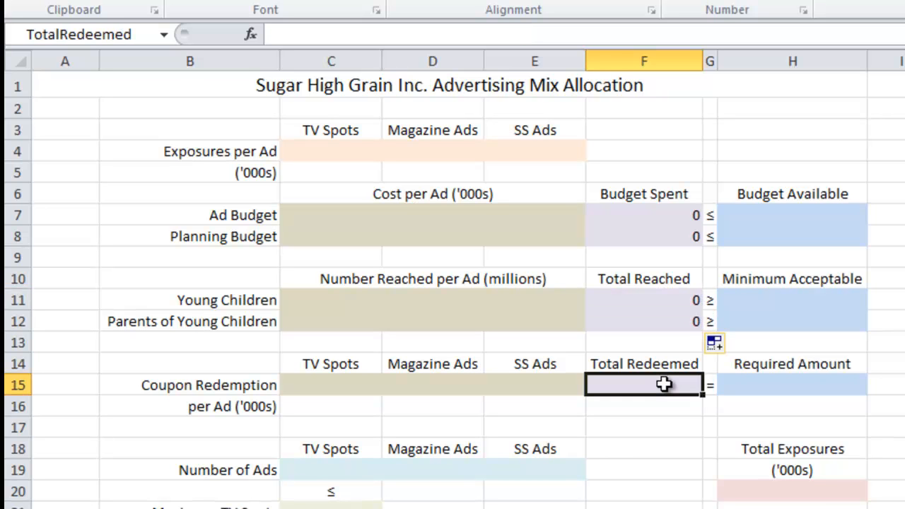
{"action": "left_click", "coordinate": [347, 39]}
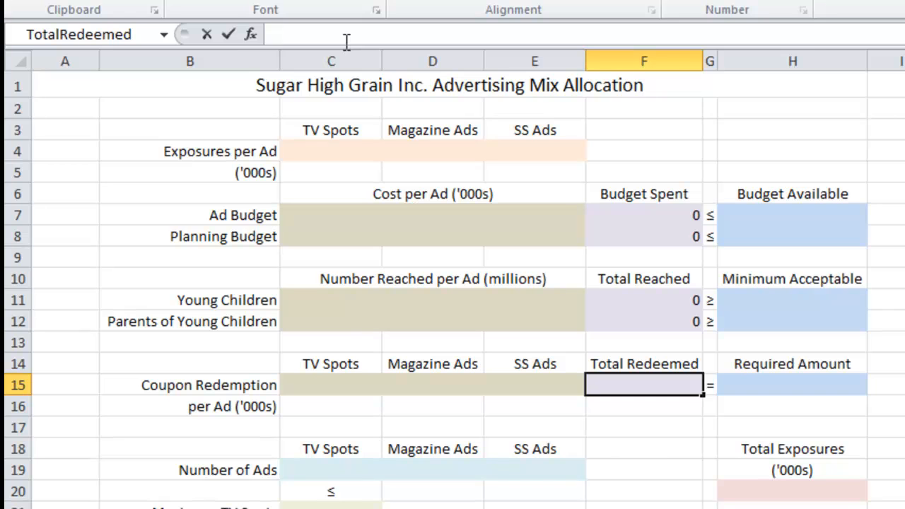
{"action": "type", "text": "="}
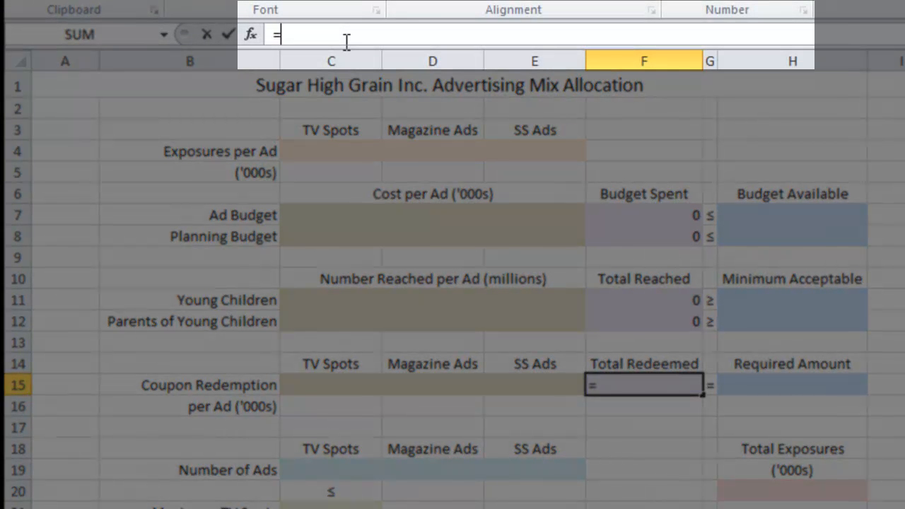
{"action": "type", "text": "sumpr"}
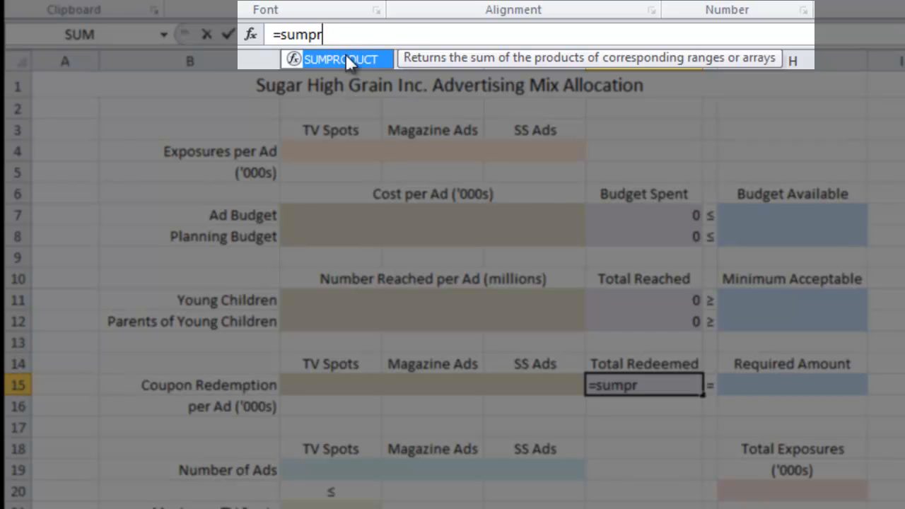
{"action": "double_click", "coordinate": [345, 58]}
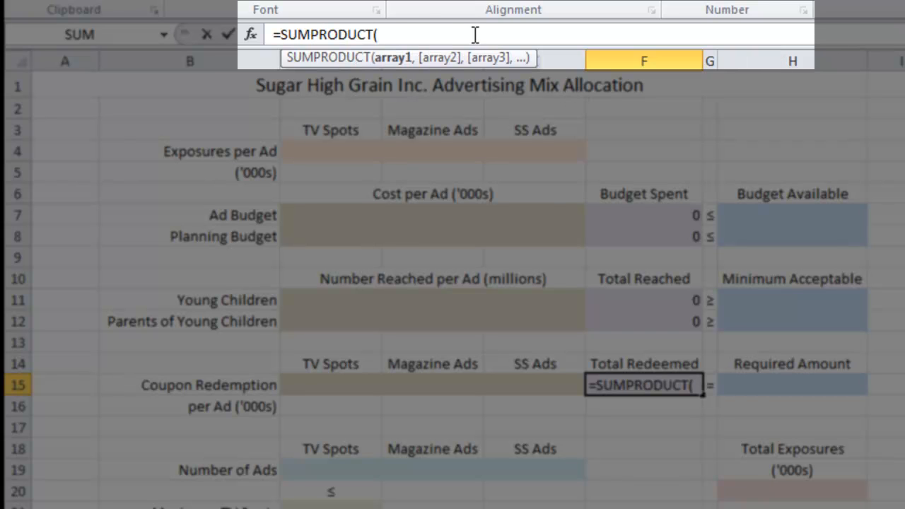
{"action": "type", "text": "Cou"}
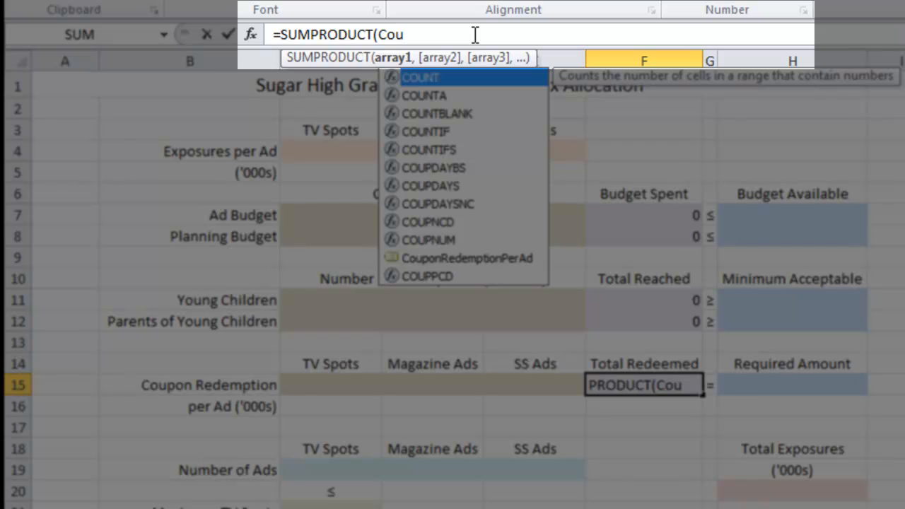
{"action": "type", "text": "p"}
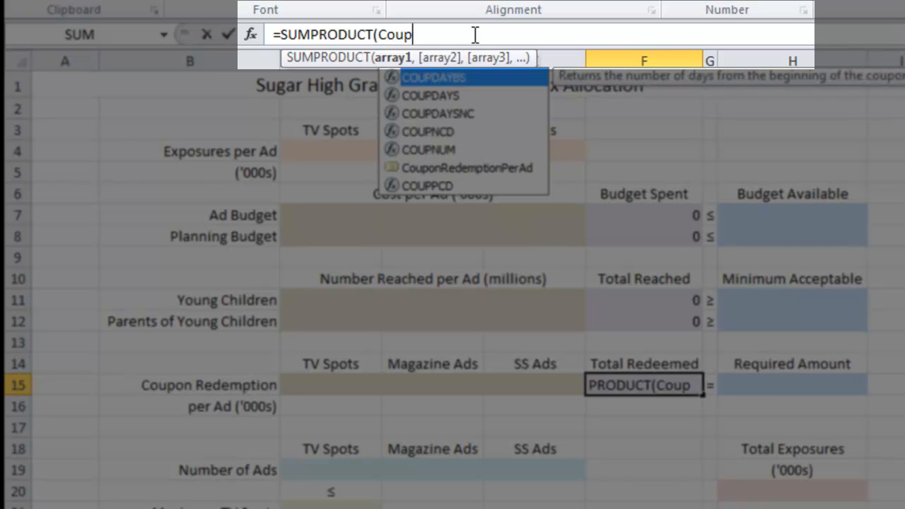
{"action": "left_click", "coordinate": [444, 170]}
{"action": "double_click", "coordinate": [442, 168]}
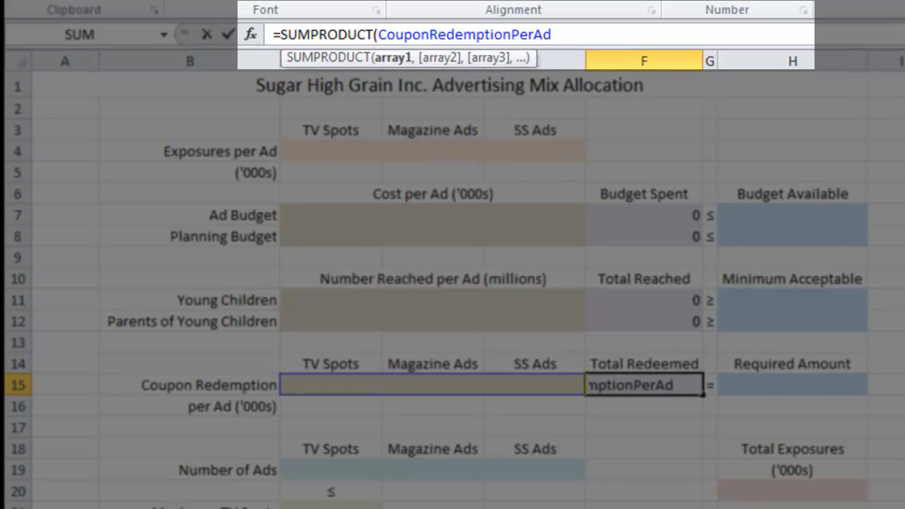
{"action": "type", "text": ","}
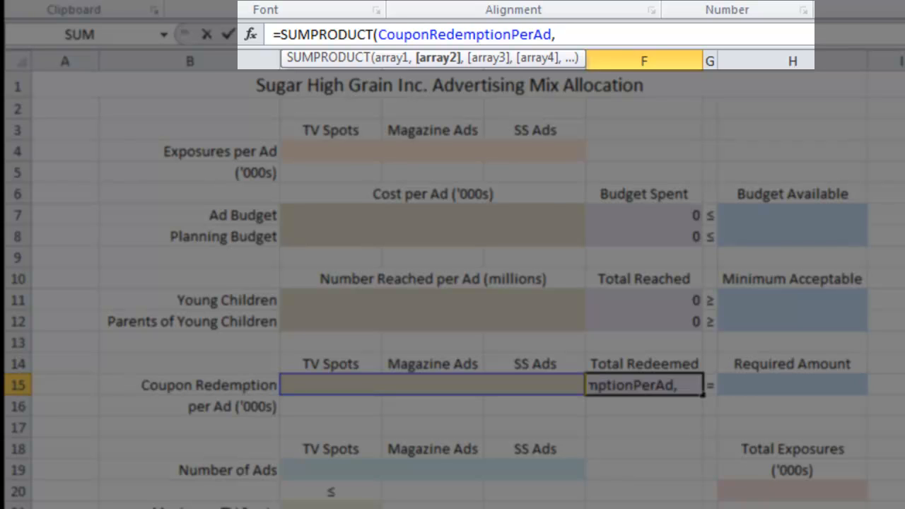
{"action": "type", "text": "Num"}
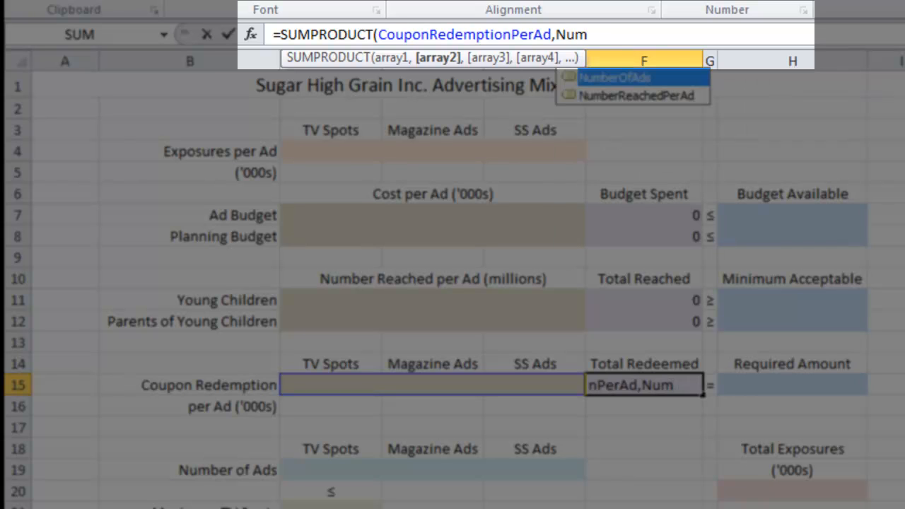
{"action": "double_click", "coordinate": [650, 78]}
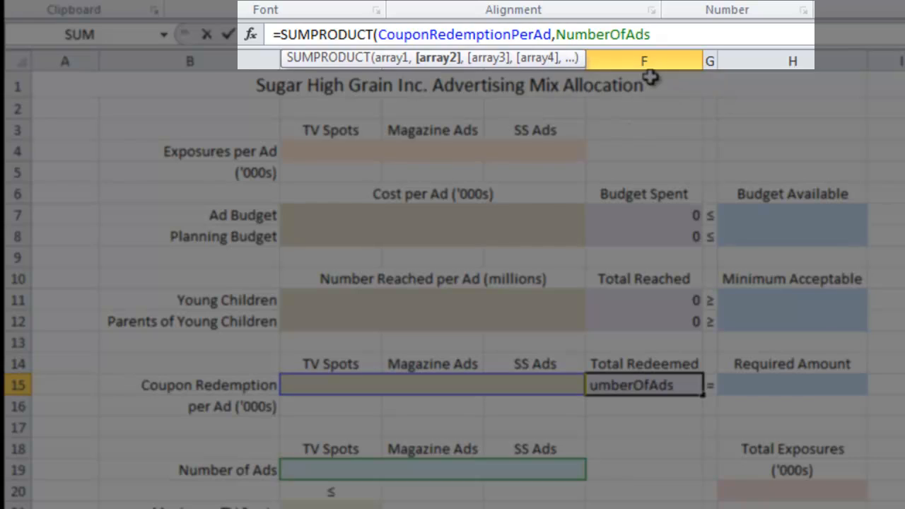
{"action": "type", "text": ")"}
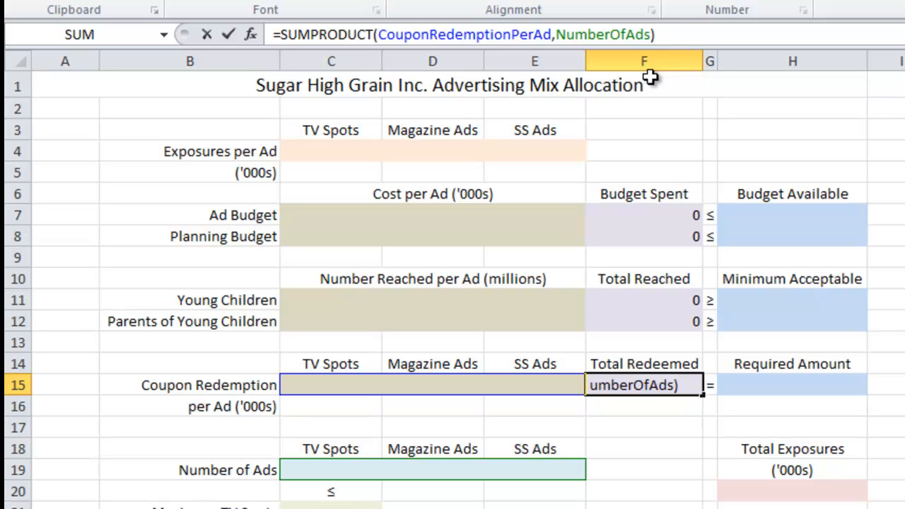
{"action": "key", "text": "Return"}
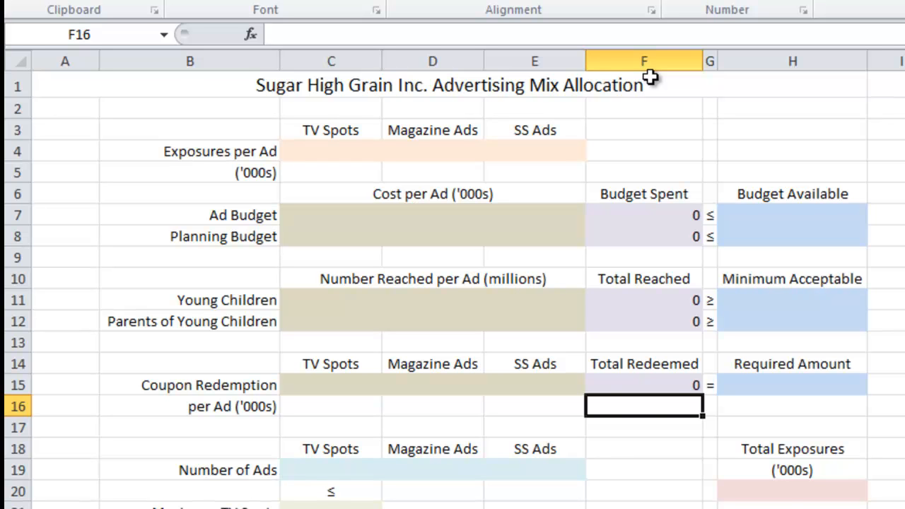
Step: Enter the formula =SUMPRODUCT(ExposuresPerAd,NumberOfAds) in the Total Exposures cell H20 and select the TV Spots Exposures per Ad cell C4
{"action": "left_click", "coordinate": [778, 492]}
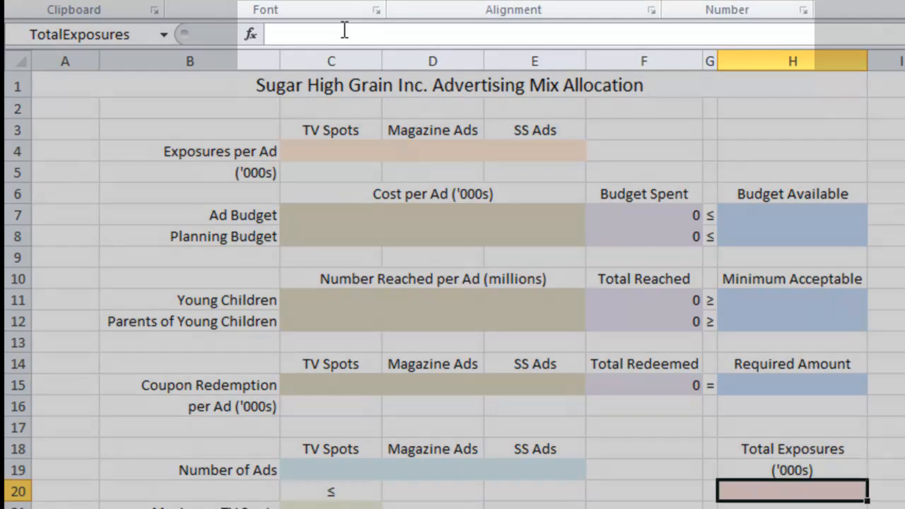
{"action": "left_click", "coordinate": [344, 31]}
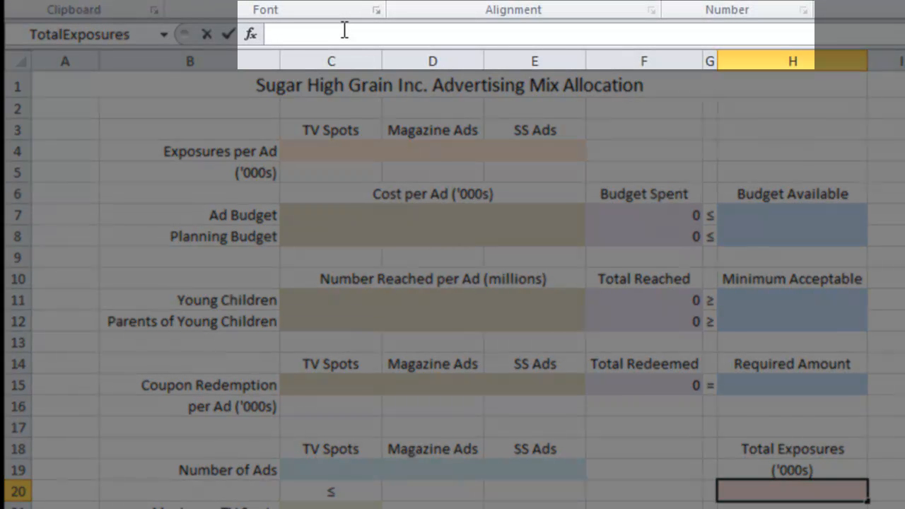
{"action": "type", "text": "=sumpr"}
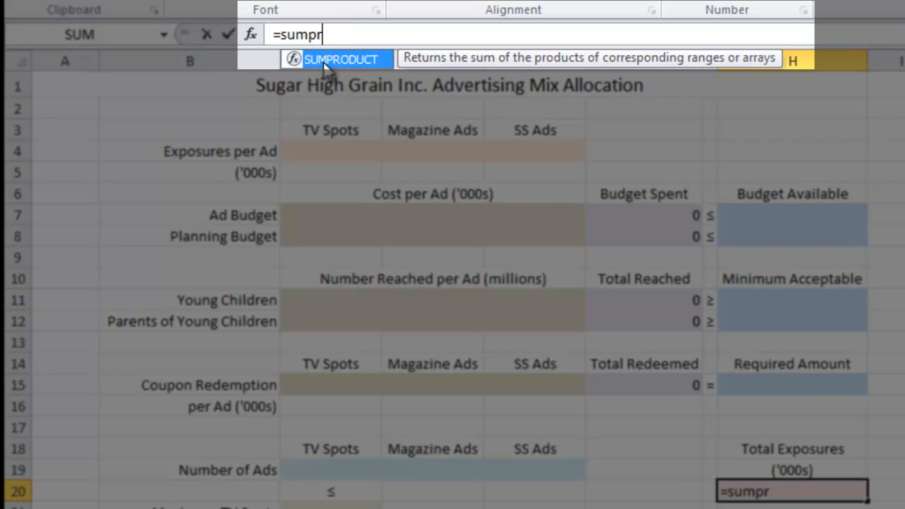
{"action": "double_click", "coordinate": [326, 59]}
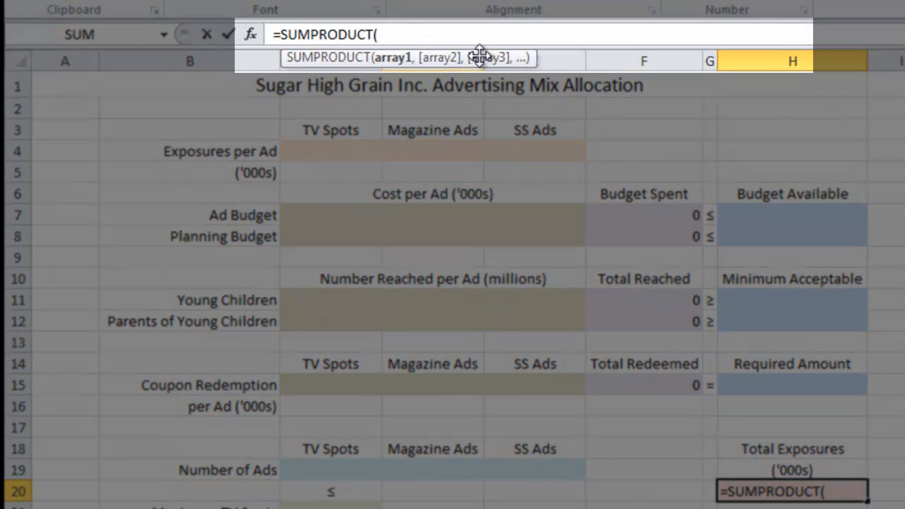
{"action": "type", "text": "Ex"}
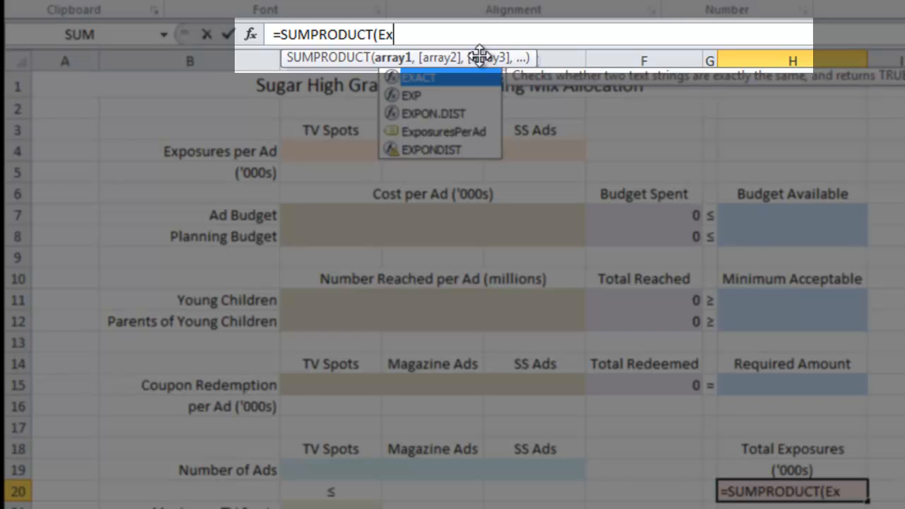
{"action": "type", "text": "p"}
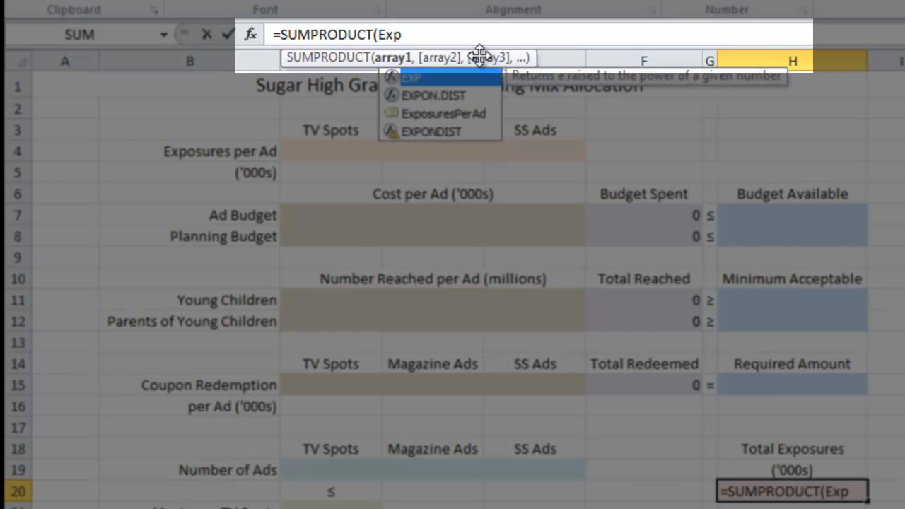
{"action": "double_click", "coordinate": [444, 114]}
{"action": "type", "text": ","}
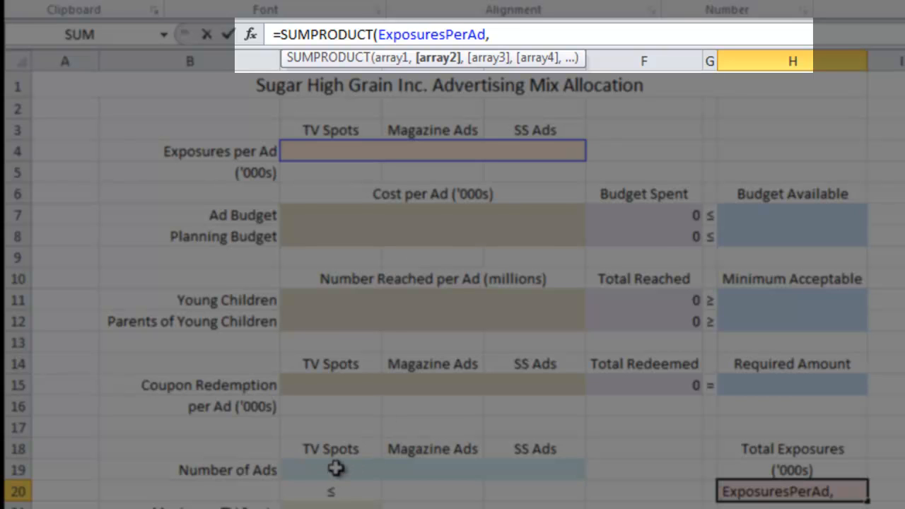
{"action": "type", "text": "Number"}
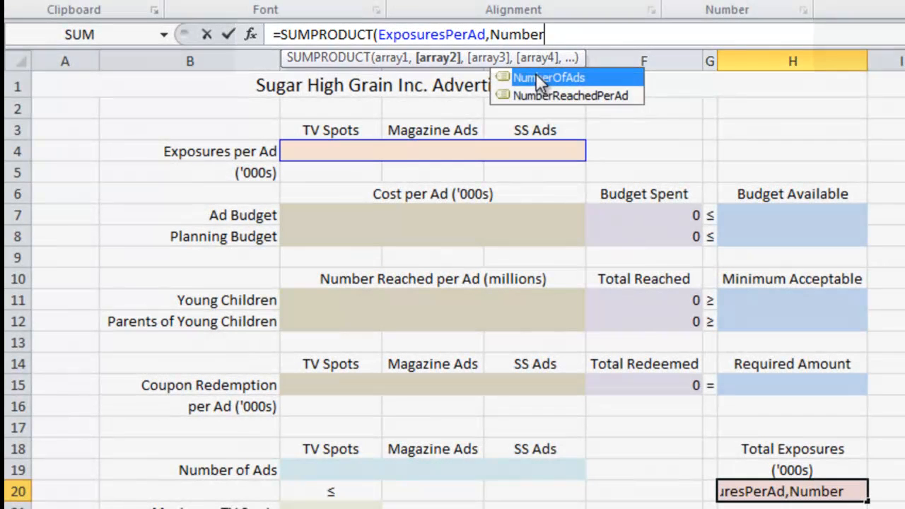
{"action": "double_click", "coordinate": [535, 74]}
{"action": "type", "text": ")"}
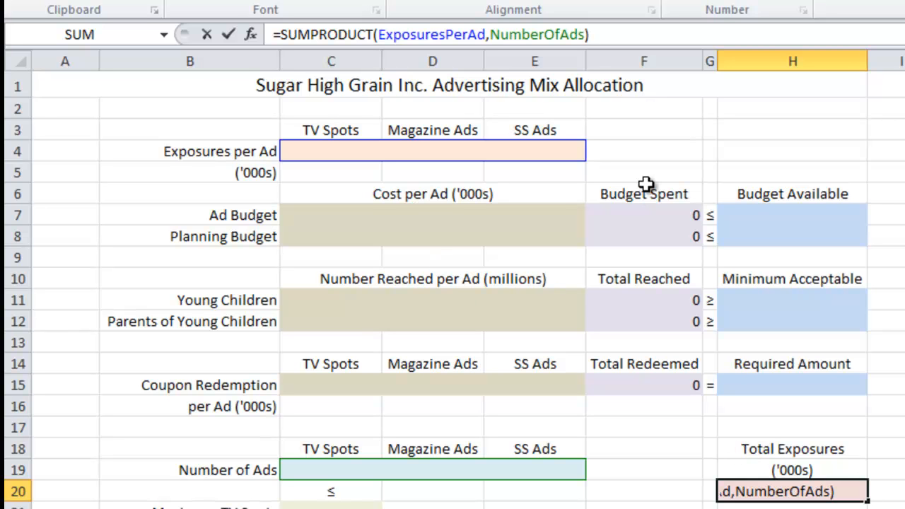
{"action": "left_click", "coordinate": [313, 150]}
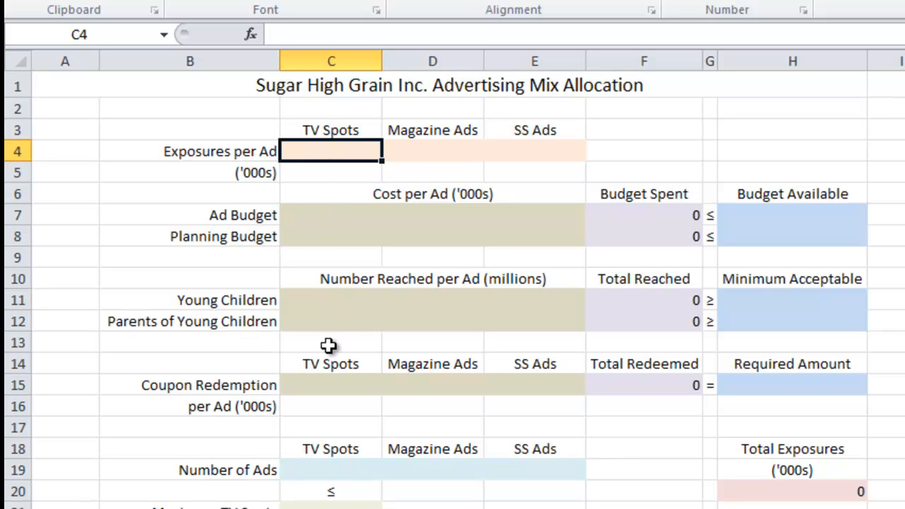
Step: Compare each Exposures per Ad cell in C4:E4 with its Number of Ads cell in C19:E19 and examine the Total Exposures formula in H20
{"action": "left_click", "coordinate": [319, 472]}
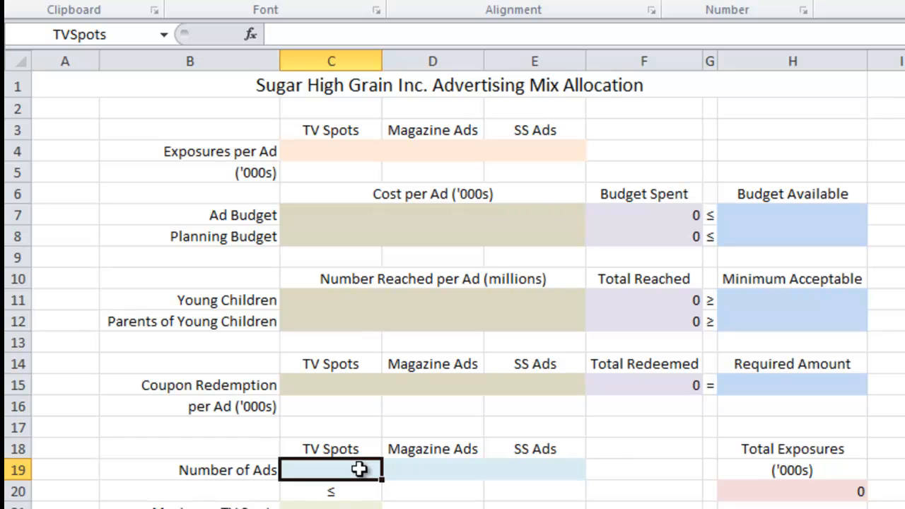
{"action": "left_click", "coordinate": [434, 151]}
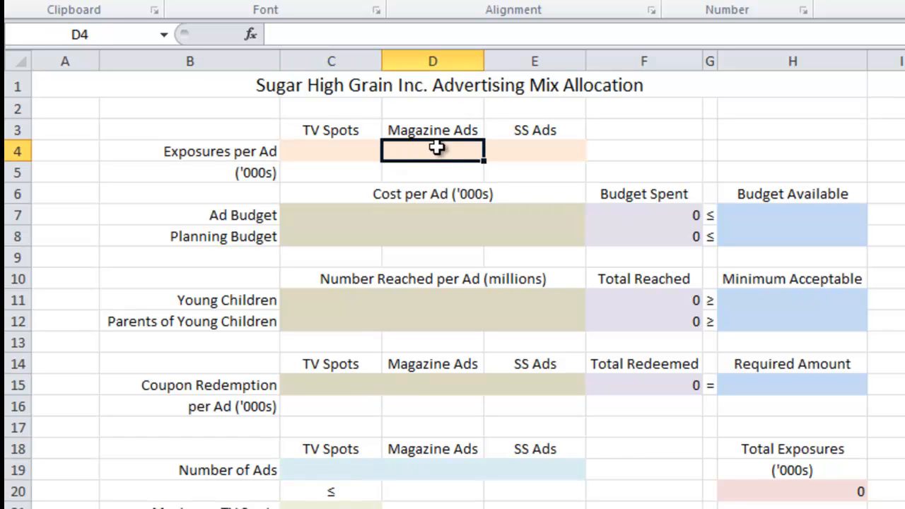
{"action": "left_click", "coordinate": [432, 472]}
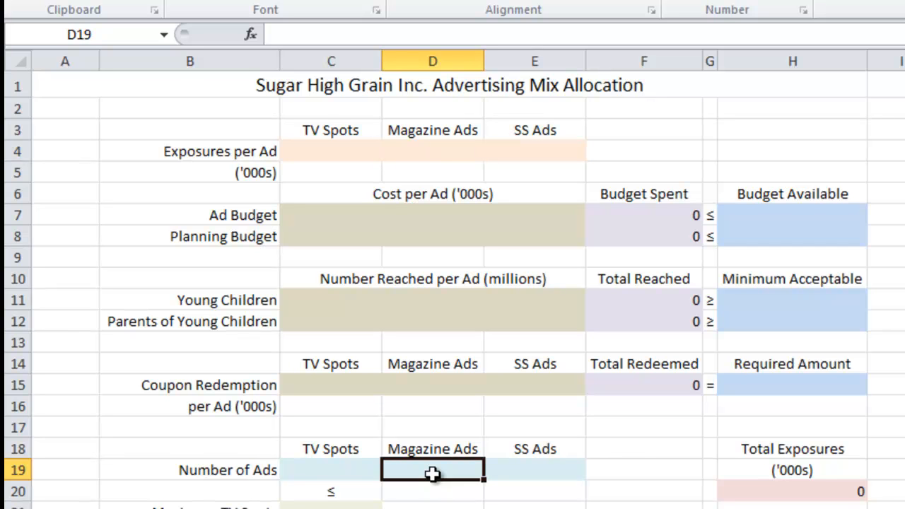
{"action": "left_click", "coordinate": [523, 149]}
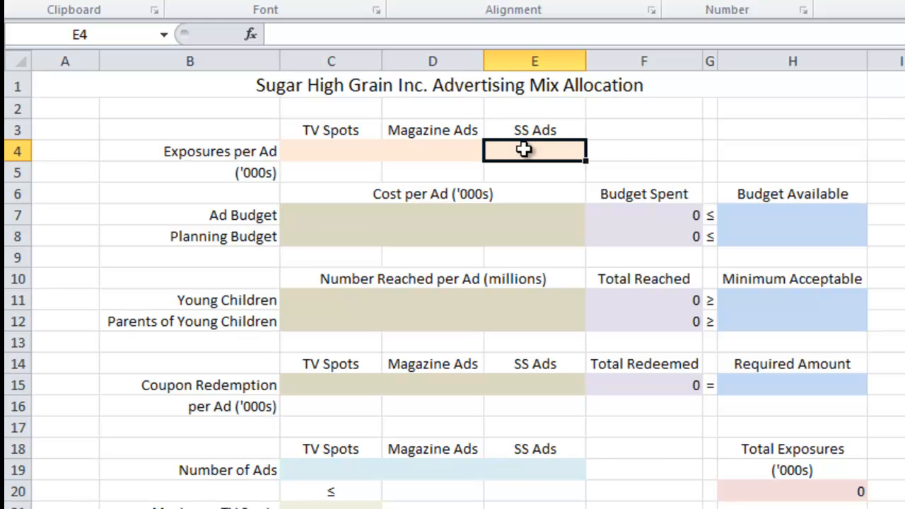
{"action": "left_click", "coordinate": [528, 468]}
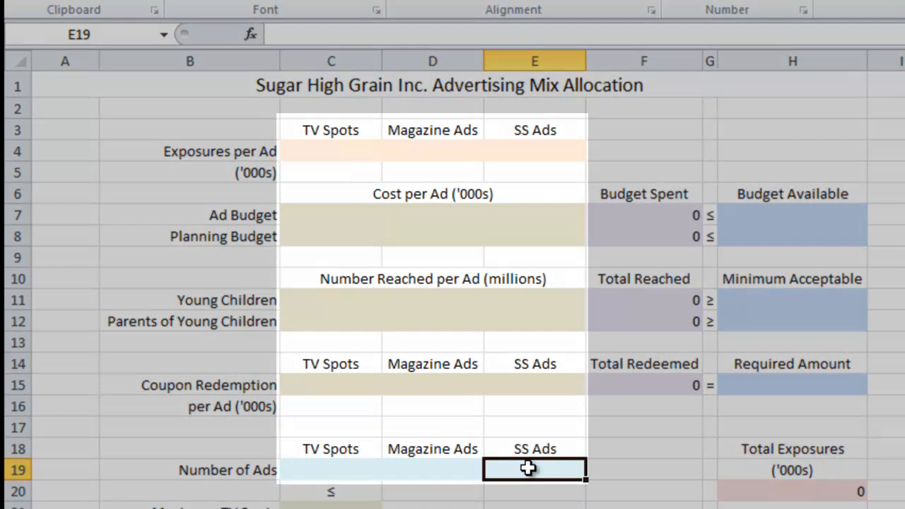
{"action": "left_click", "coordinate": [347, 150]}
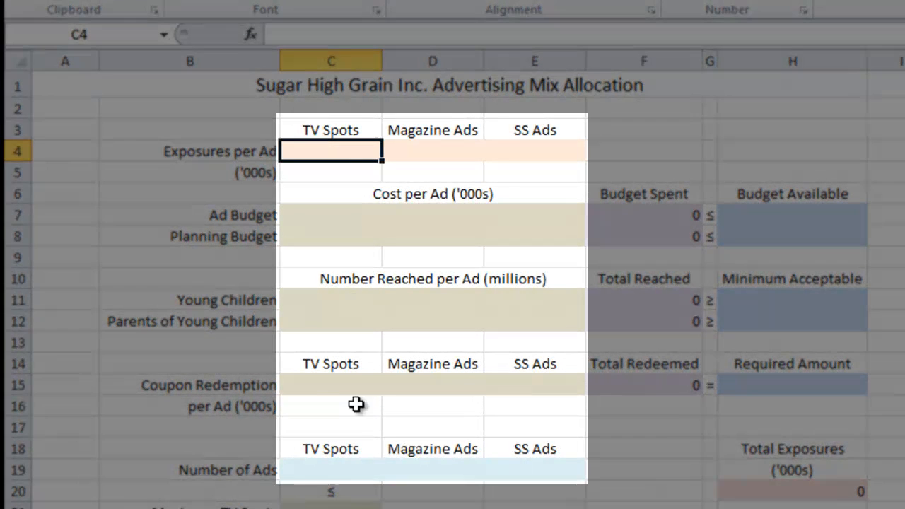
{"action": "left_click", "coordinate": [341, 465]}
{"action": "left_click", "coordinate": [434, 150]}
{"action": "left_click", "coordinate": [421, 466]}
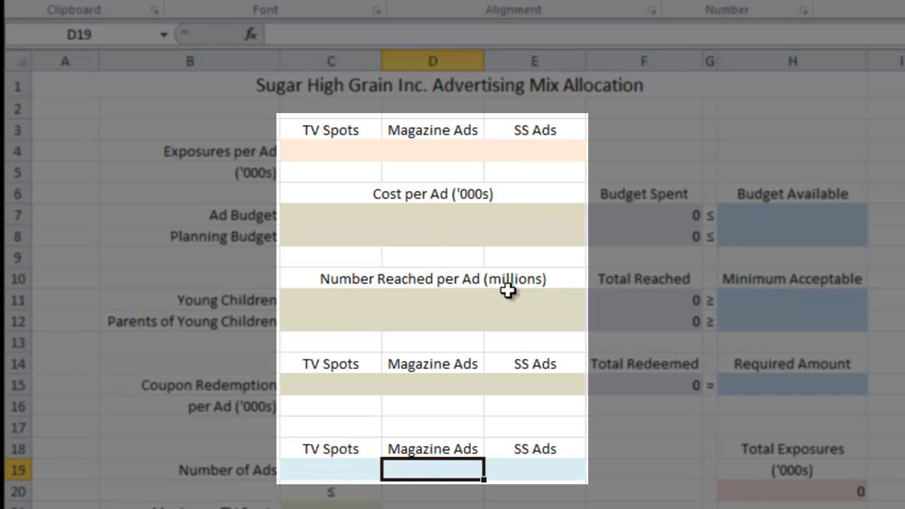
{"action": "left_click", "coordinate": [534, 142]}
{"action": "left_click", "coordinate": [519, 472]}
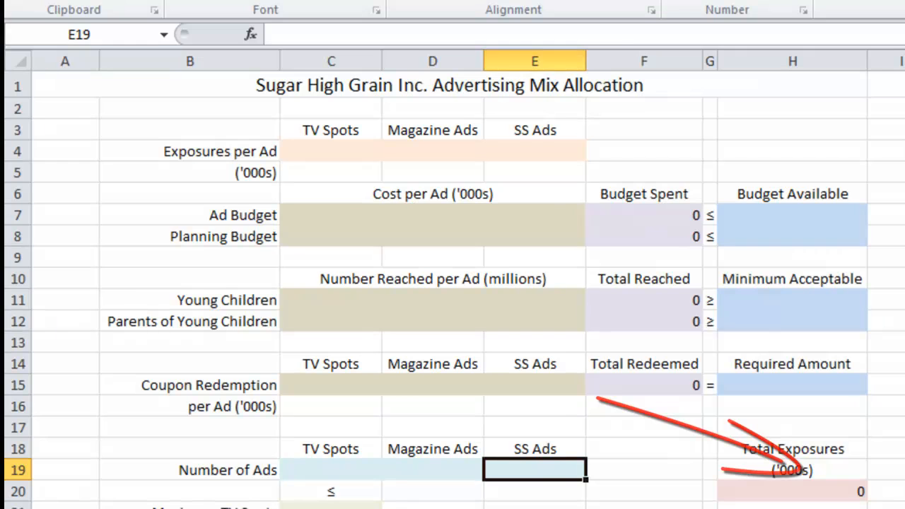
{"action": "left_click", "coordinate": [792, 488]}
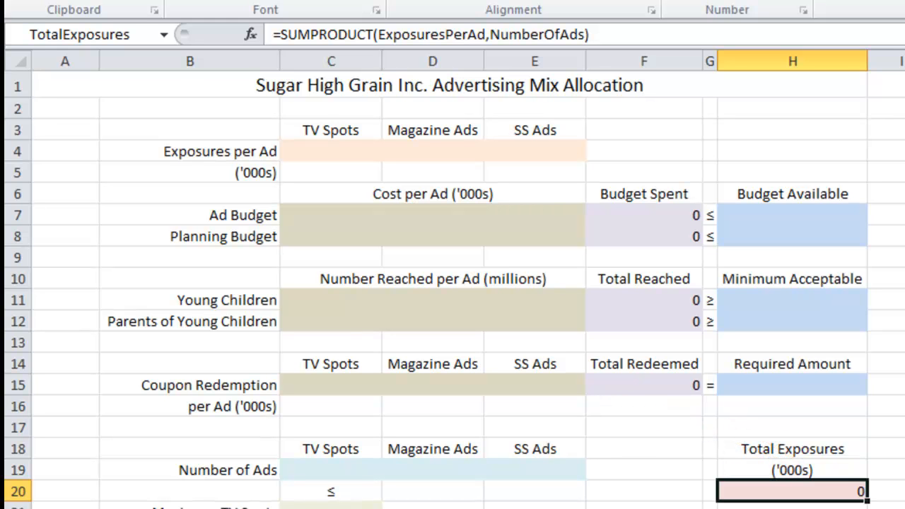
{"action": "left_click", "coordinate": [338, 151]}
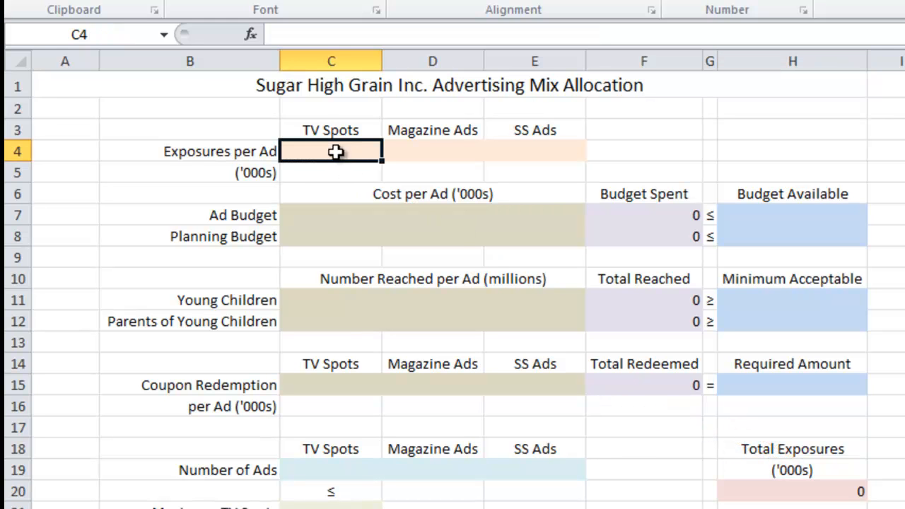
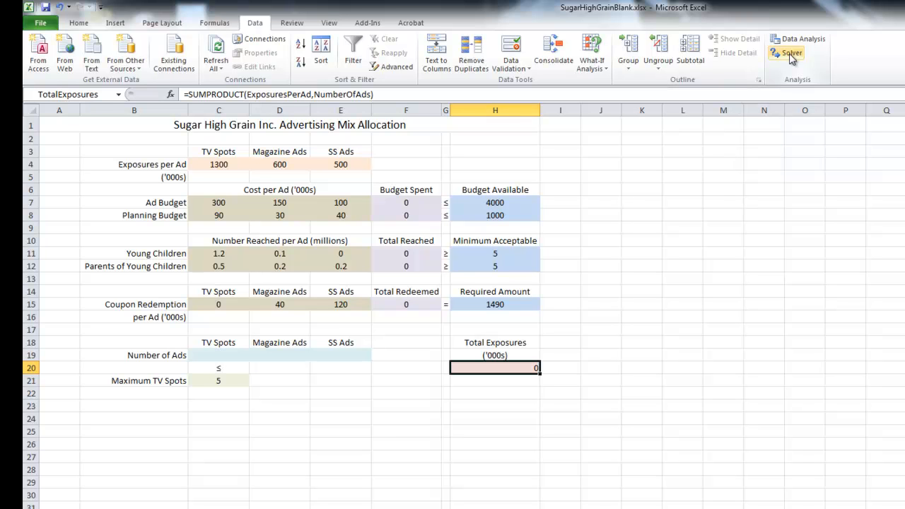
Step: Open Solver and replace the objective's cell reference with the range name TotalExposures
{"action": "left_click", "coordinate": [789, 56]}
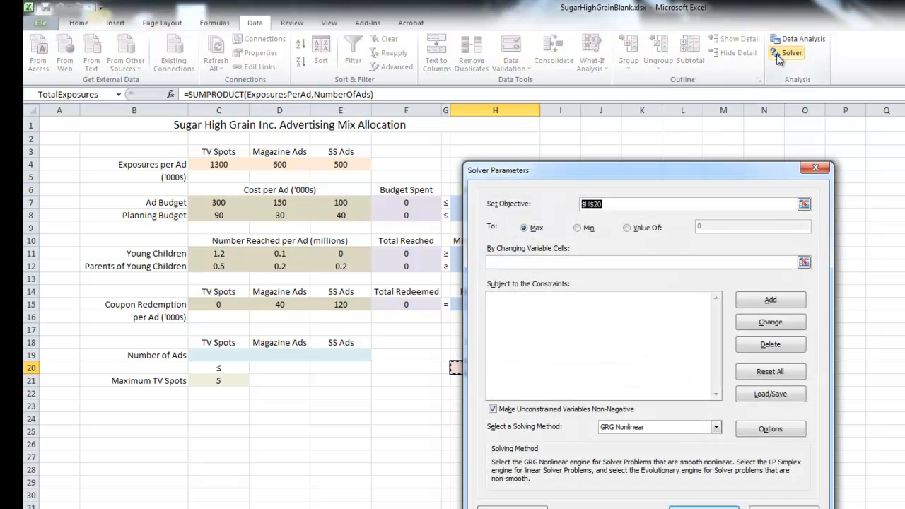
{"action": "left_click_drag", "start_coordinate": [523, 143], "coordinate": [587, 137]}
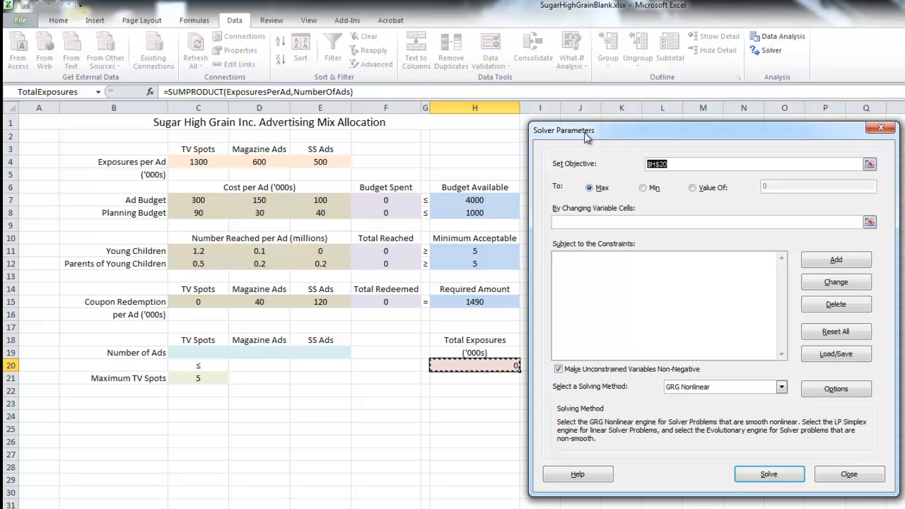
{"action": "left_click", "coordinate": [680, 166]}
{"action": "key", "text": "BackSpace"}
{"action": "key", "text": "BackSpace"}
{"action": "key", "text": "BackSpace"}
{"action": "key", "text": "BackSpace"}
{"action": "key", "text": "BackSpace"}
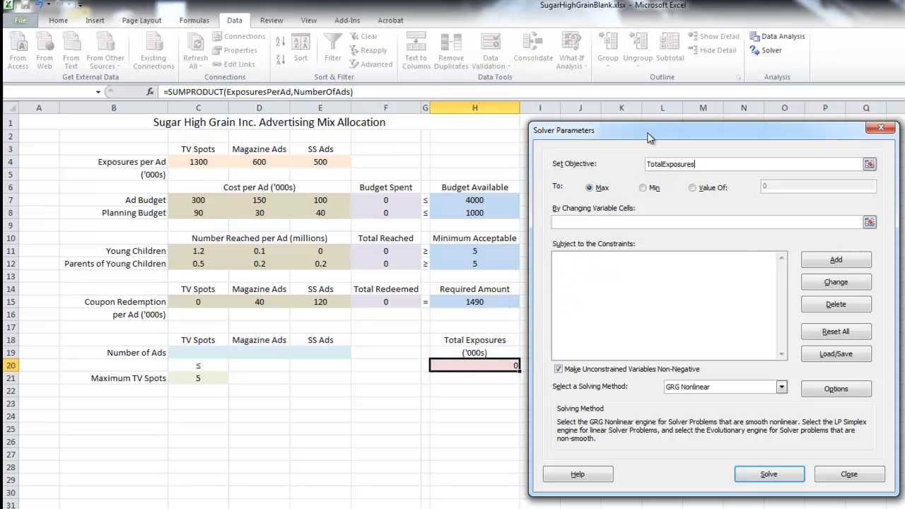
Step: Try setting the Solver objective by picking the Total Exposures cell H20 on the sheet in place of its range name
{"action": "left_click", "coordinate": [460, 366]}
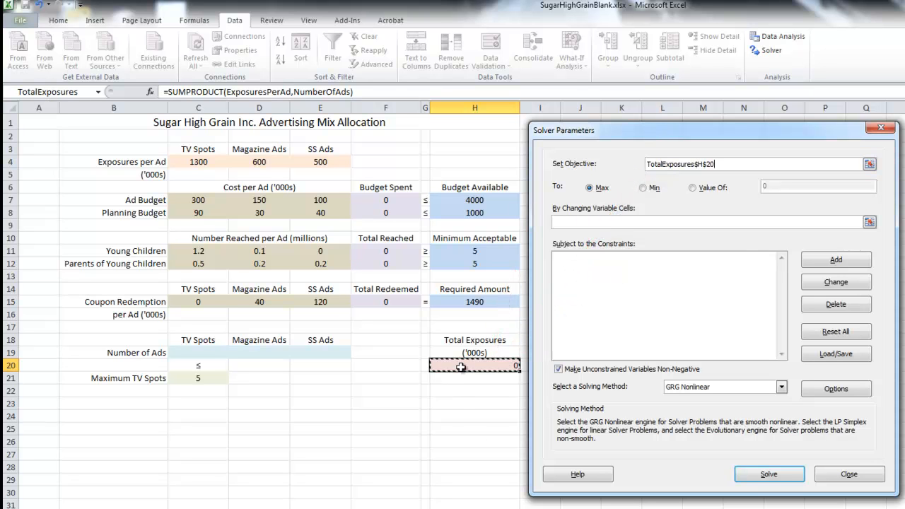
{"action": "left_click_drag", "start_coordinate": [780, 165], "coordinate": [592, 159]}
{"action": "key", "text": "BackSpace"}
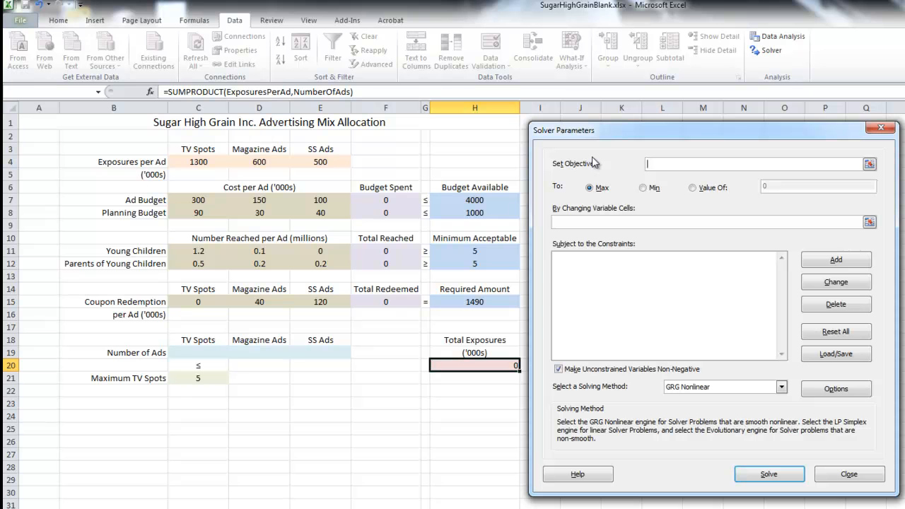
{"action": "left_click", "coordinate": [500, 362]}
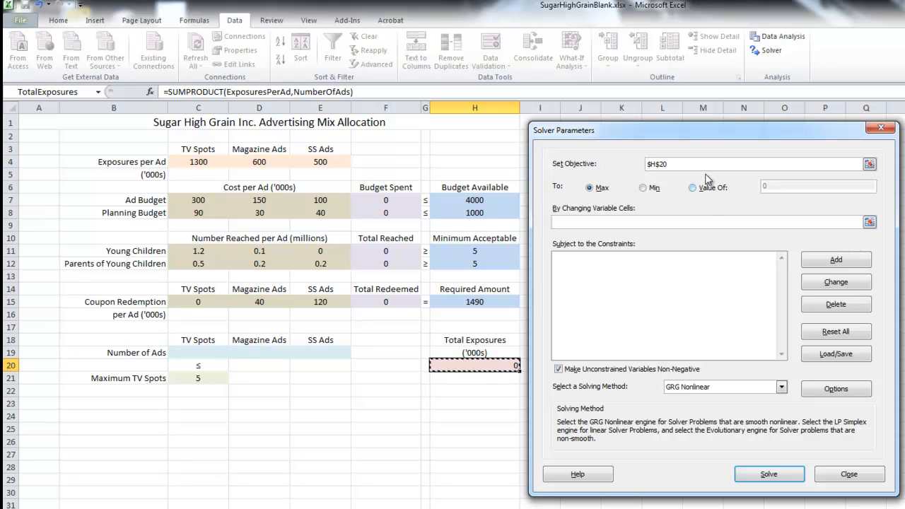
Step: Set the Solver objective to the range name TotalExposures and the changing variable cells to NumberOfAds
{"action": "left_click_drag", "start_coordinate": [691, 165], "coordinate": [593, 164]}
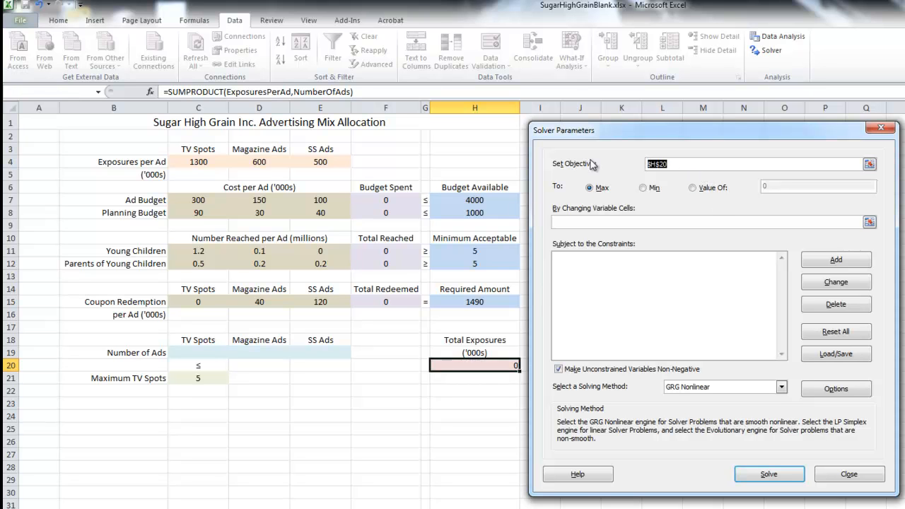
{"action": "type", "text": "TotalExposures"}
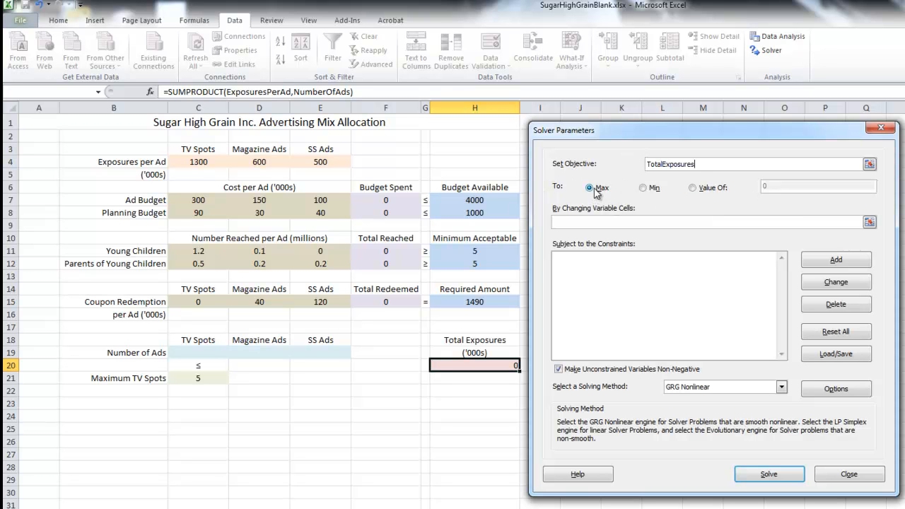
{"action": "key", "text": "Return"}
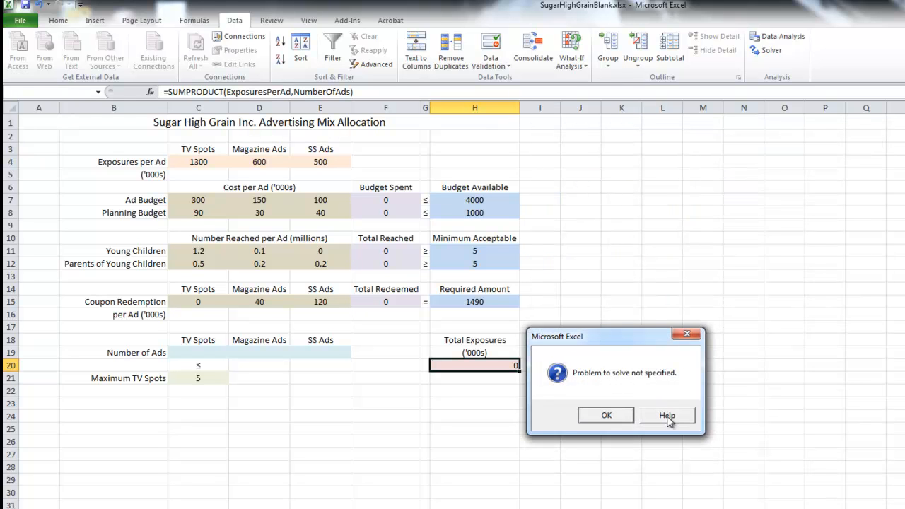
{"action": "left_click", "coordinate": [629, 418]}
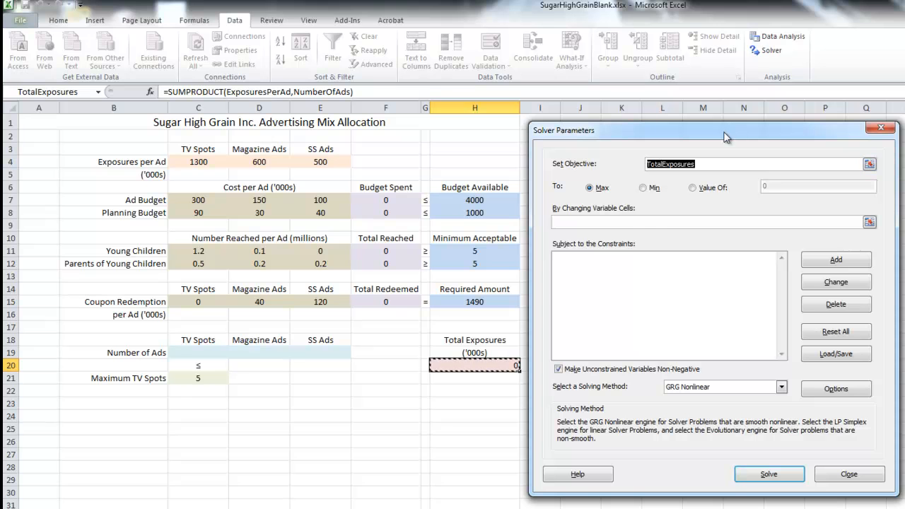
{"action": "left_click", "coordinate": [637, 225]}
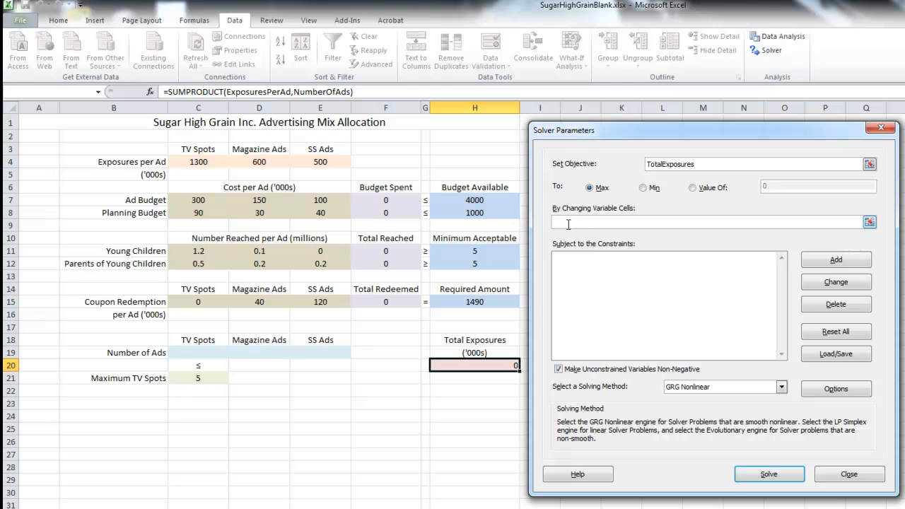
{"action": "type", "text": "NumberOfAds"}
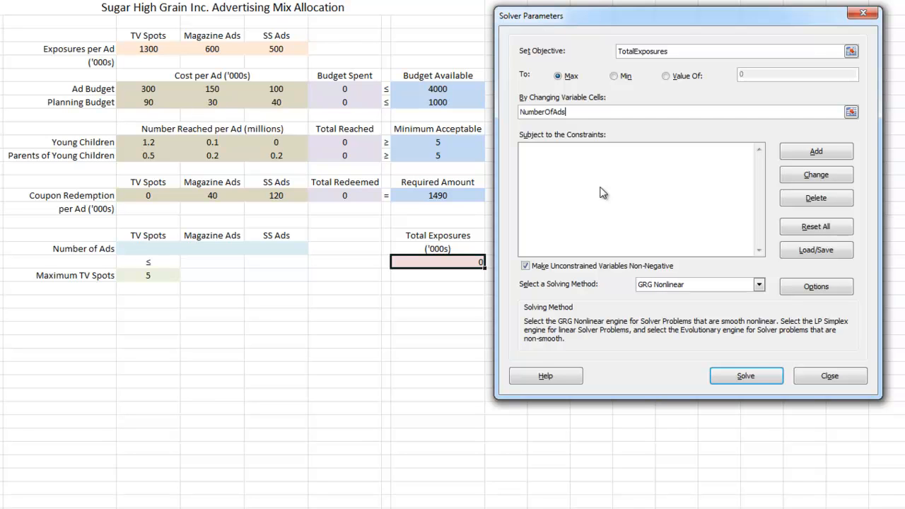
Step: Add the Solver constraint BudgetSpent <= BudgetAvailable
{"action": "left_click", "coordinate": [831, 156]}
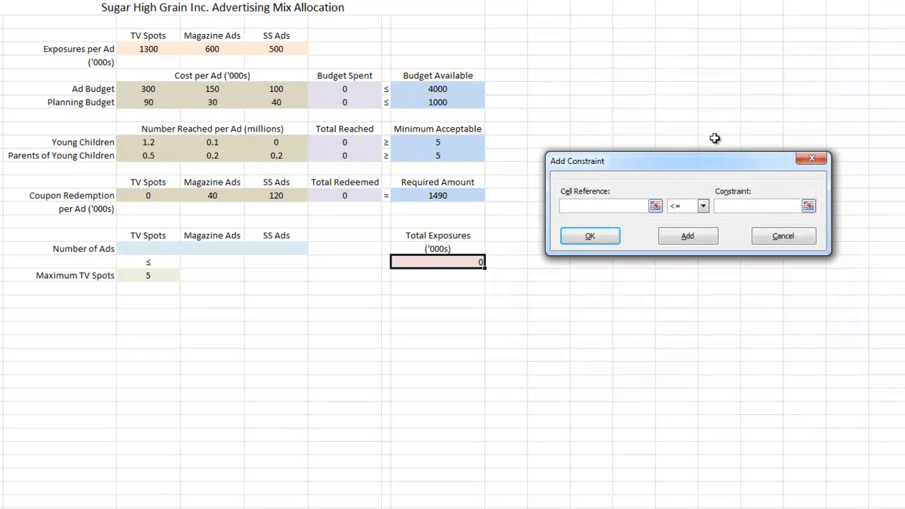
{"action": "left_click_drag", "start_coordinate": [649, 147], "coordinate": [389, 131]}
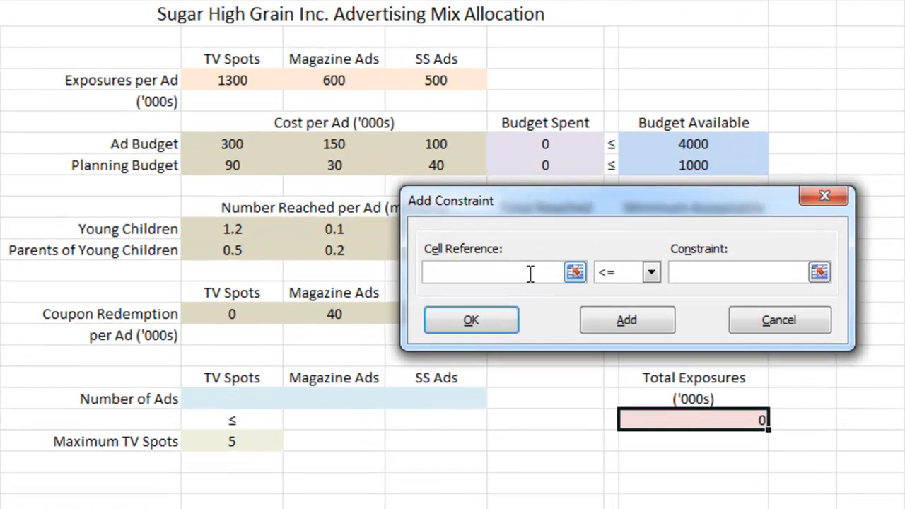
{"action": "type", "text": "BudgetSpent"}
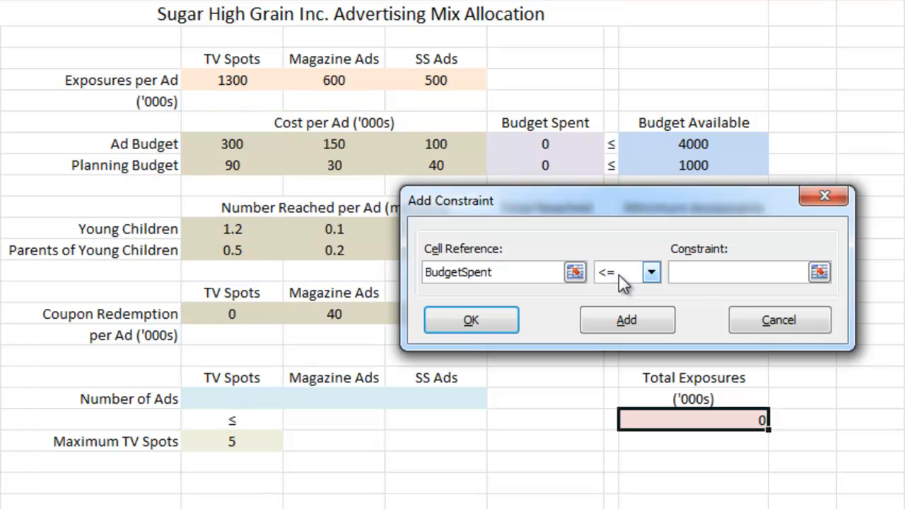
{"action": "left_click", "coordinate": [714, 272]}
{"action": "type", "text": "BudgetAvailable"}
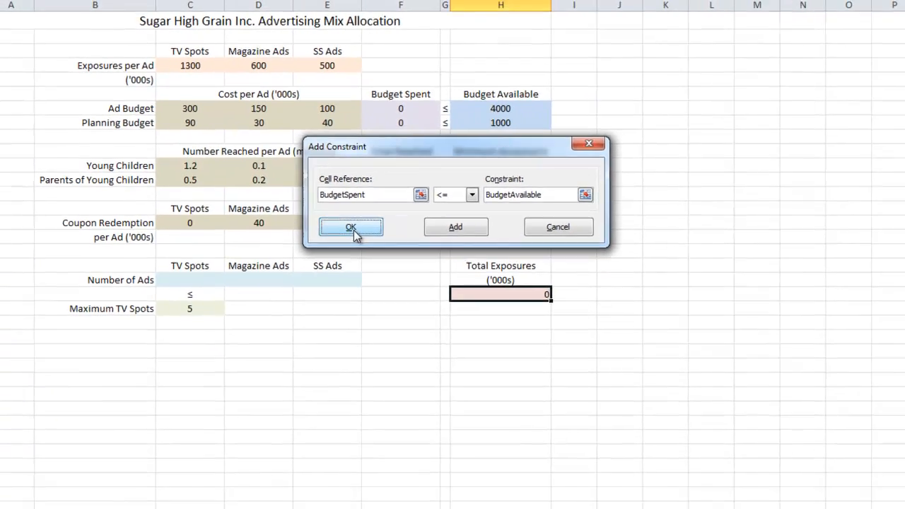
{"action": "left_click", "coordinate": [471, 320]}
Step: Add the Solver constraint TVSpots <= MaxTVSpots
{"action": "left_click_drag", "start_coordinate": [373, 9], "coordinate": [662, 39]}
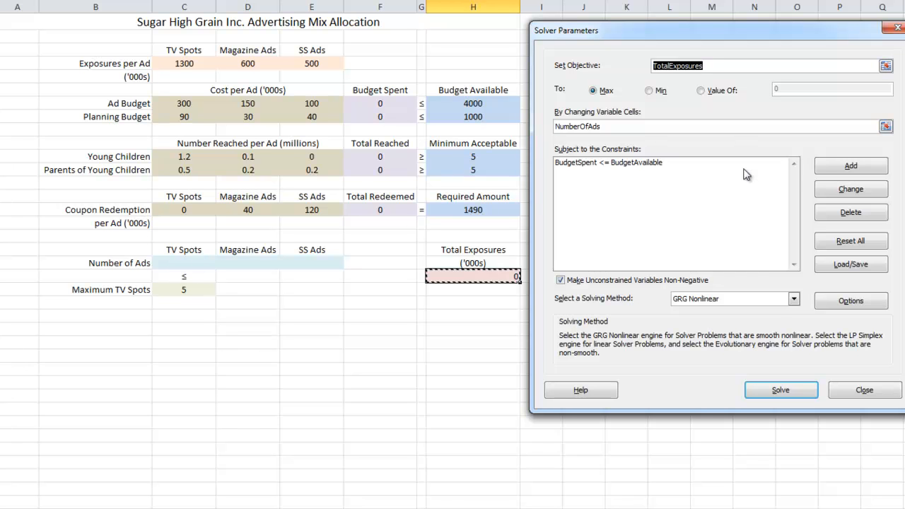
{"action": "left_click", "coordinate": [851, 170]}
{"action": "left_click_drag", "start_coordinate": [698, 181], "coordinate": [163, 319]}
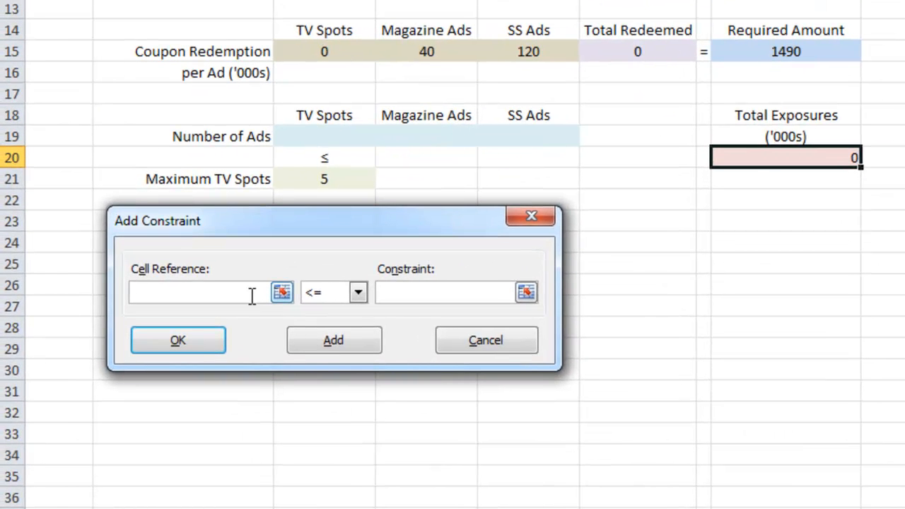
{"action": "type", "text": "TVSpots"}
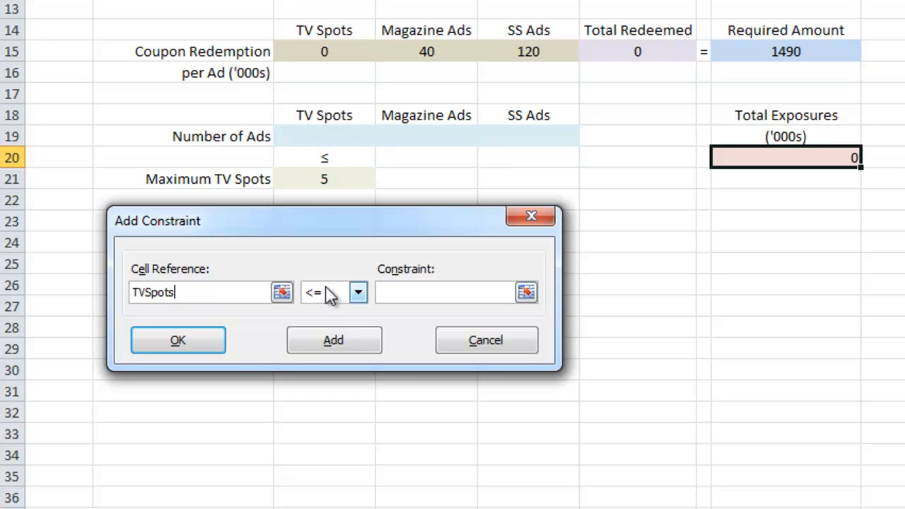
{"action": "left_click", "coordinate": [444, 292]}
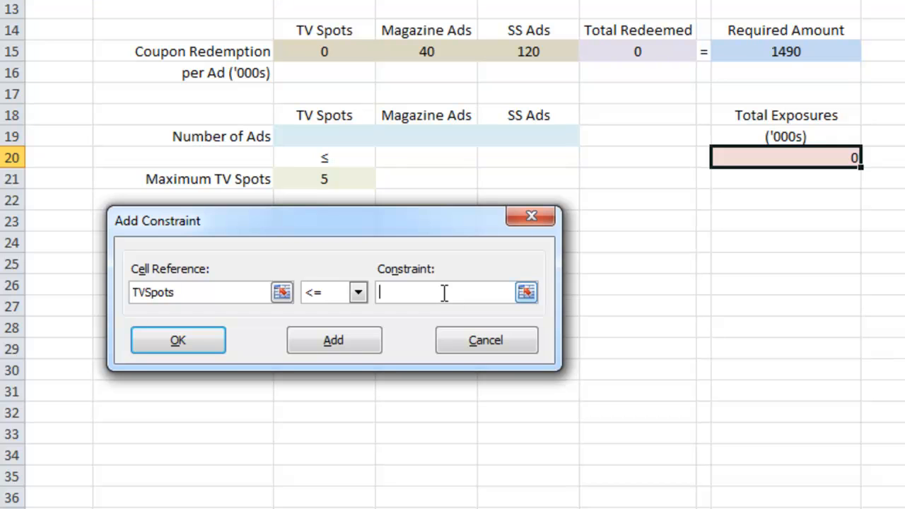
{"action": "type", "text": "MaxTVSpots"}
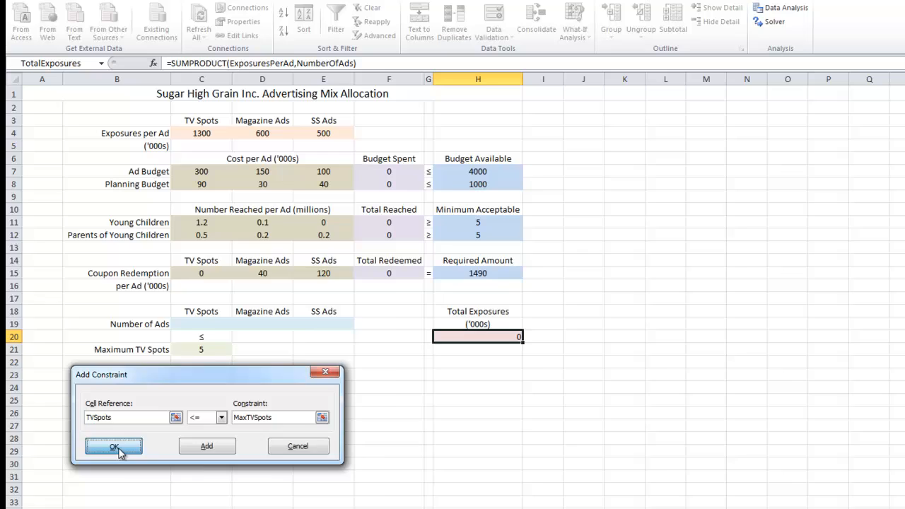
{"action": "left_click", "coordinate": [120, 434]}
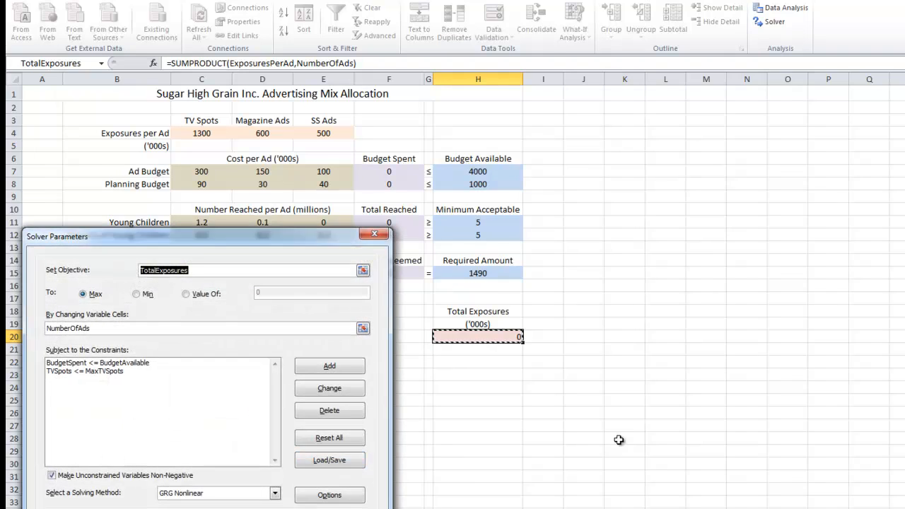
Step: Add the Solver constraint TotalReached >= MinimumAcceptable
{"action": "left_click_drag", "start_coordinate": [147, 246], "coordinate": [648, 105]}
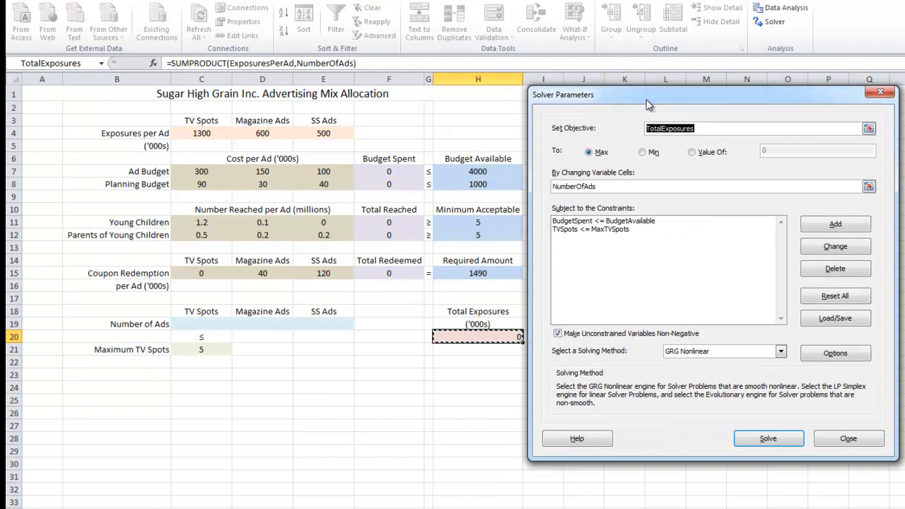
{"action": "left_click", "coordinate": [836, 226]}
{"action": "left_click_drag", "start_coordinate": [707, 192], "coordinate": [463, 269]}
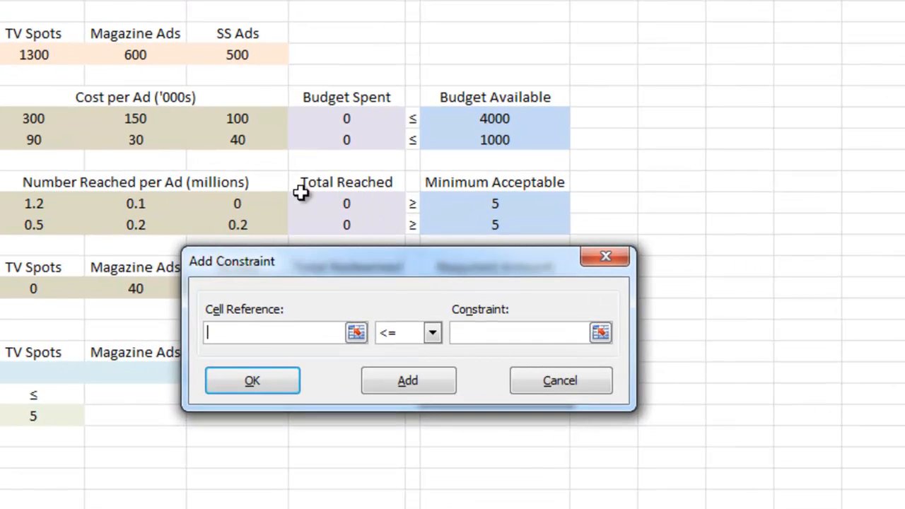
{"action": "type", "text": "TotalReached"}
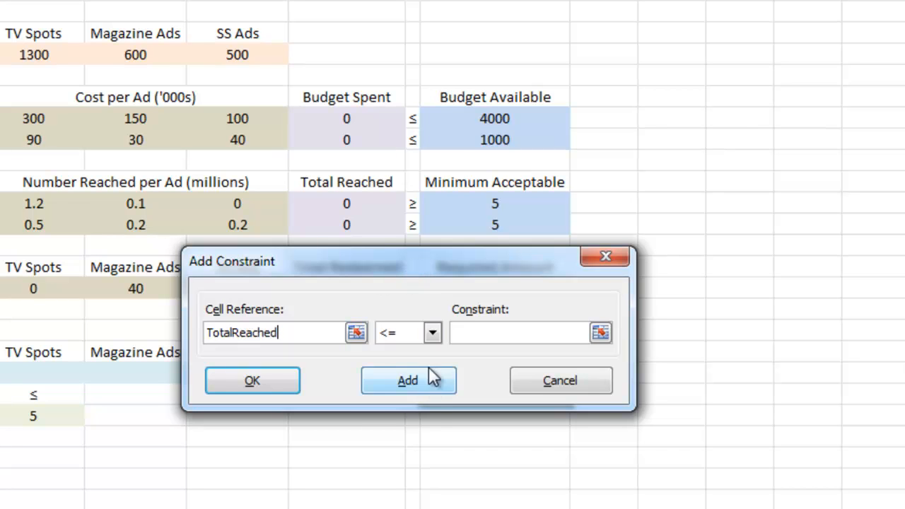
{"action": "left_click", "coordinate": [431, 332]}
{"action": "left_click", "coordinate": [406, 382]}
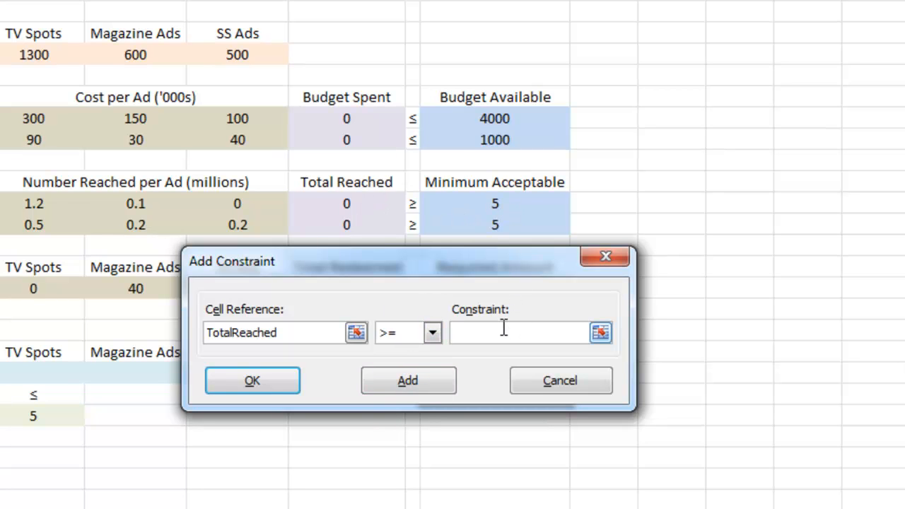
{"action": "type", "text": "MinimumAcceptable"}
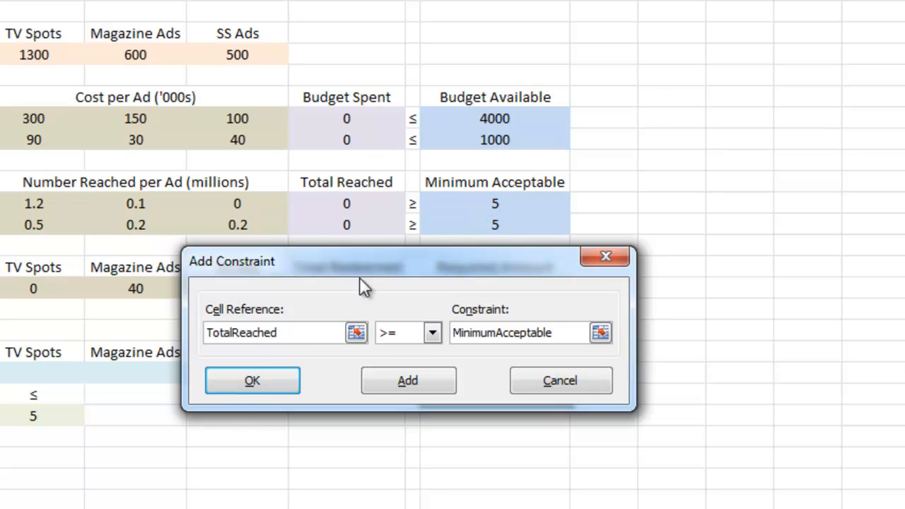
{"action": "left_click", "coordinate": [251, 382]}
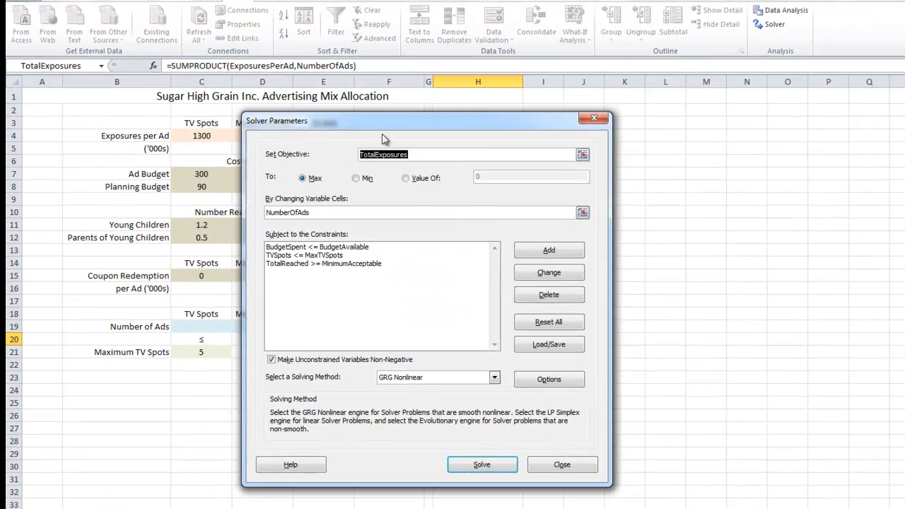
Step: Add the Solver constraint TotalRedeemed = RequiredAmount
{"action": "left_click_drag", "start_coordinate": [251, 26], "coordinate": [600, 14]}
{"action": "left_click_drag", "start_coordinate": [541, 111], "coordinate": [625, 104]}
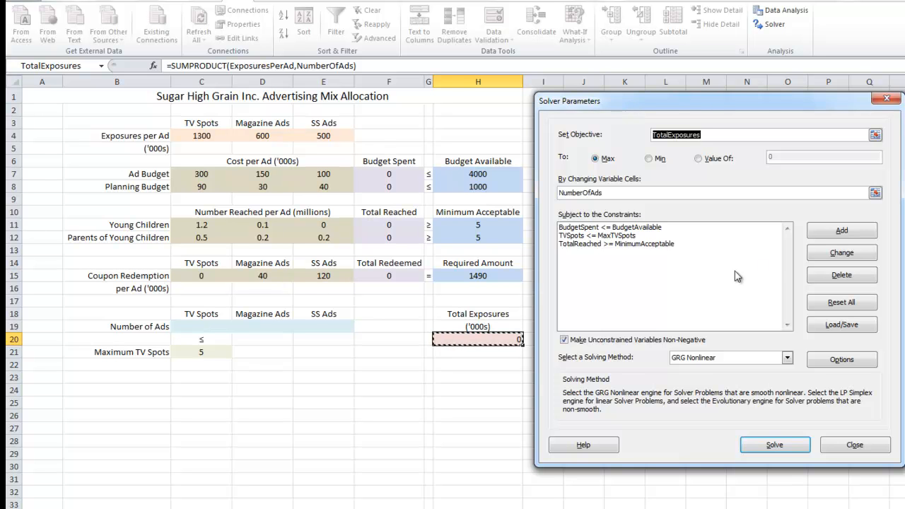
{"action": "left_click", "coordinate": [838, 236]}
{"action": "left_click_drag", "start_coordinate": [700, 241], "coordinate": [412, 298]}
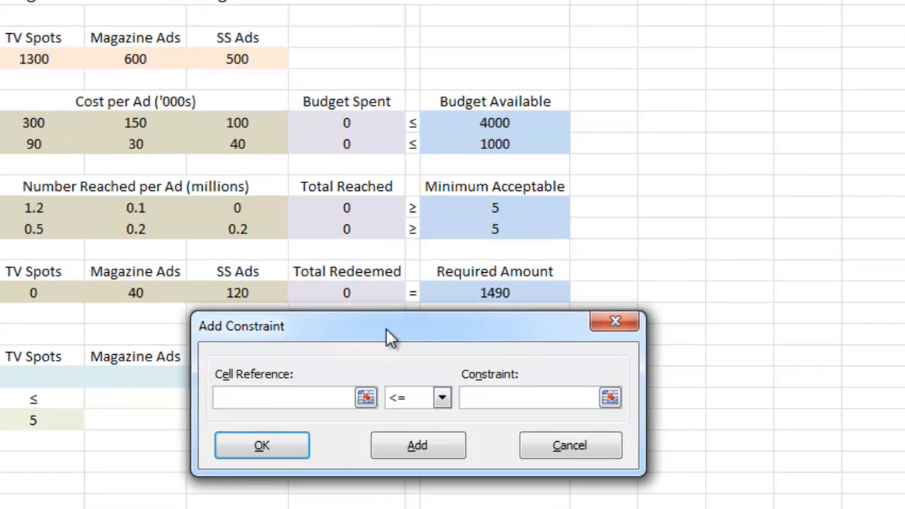
{"action": "type", "text": "TotalRedeemed"}
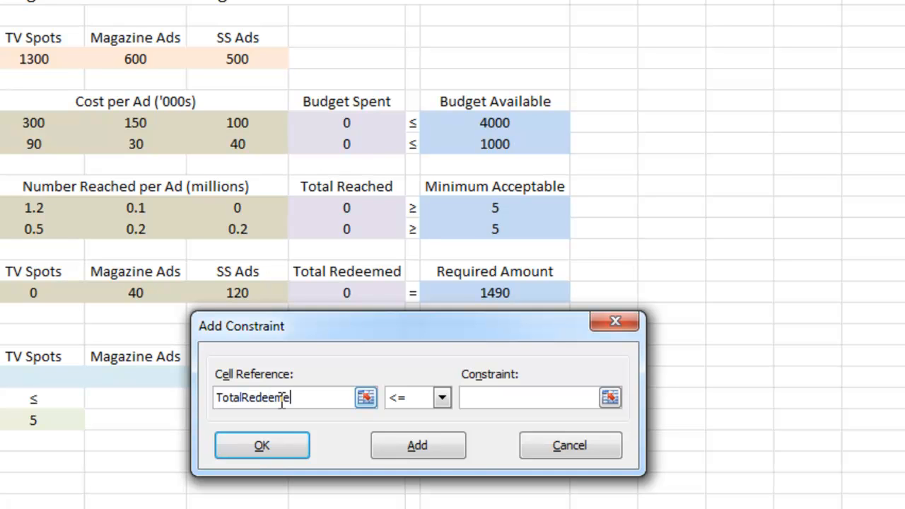
{"action": "left_click", "coordinate": [407, 401]}
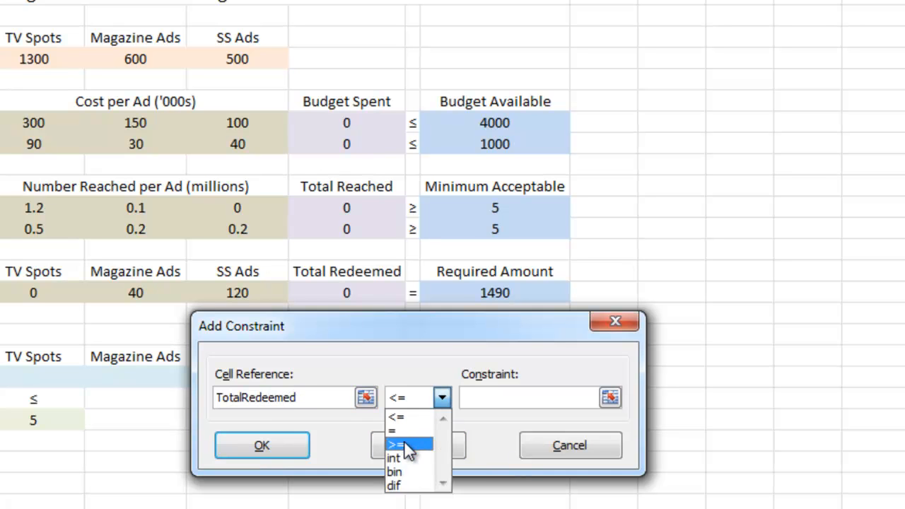
{"action": "left_click", "coordinate": [403, 430]}
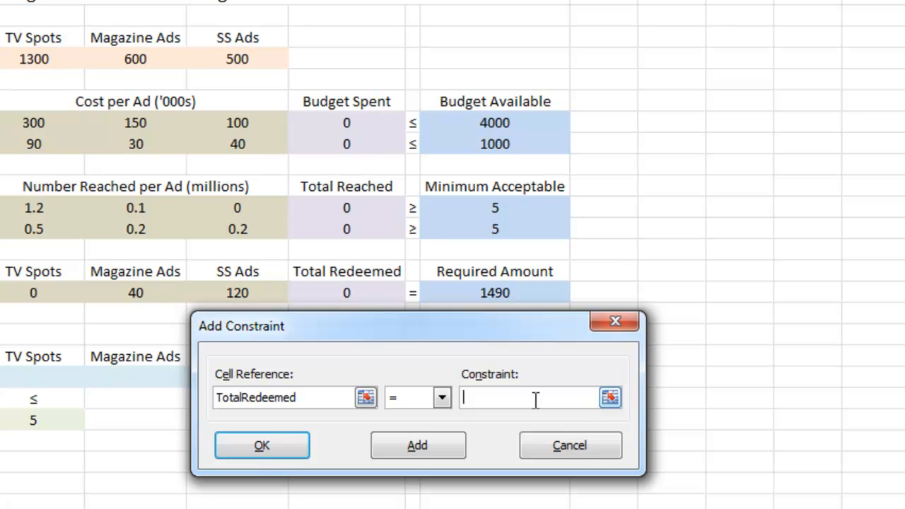
{"action": "type", "text": "RequiredAmount"}
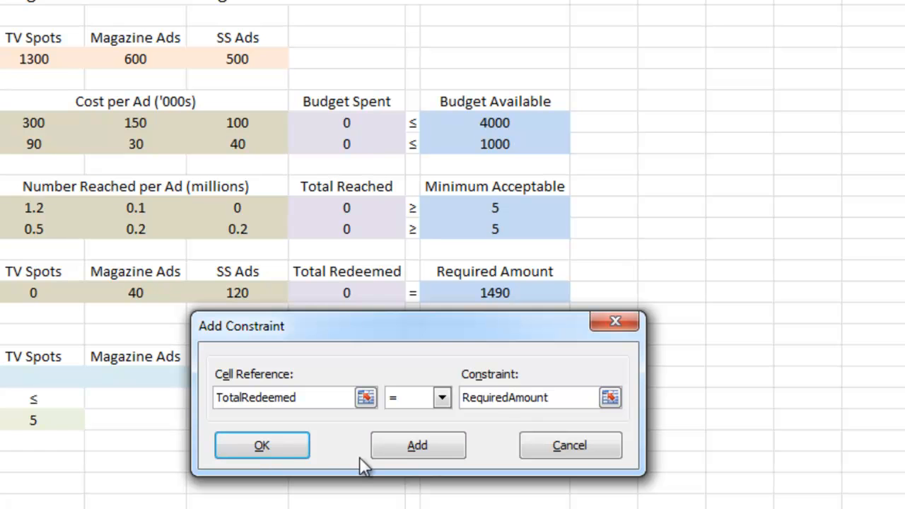
{"action": "left_click", "coordinate": [258, 453]}
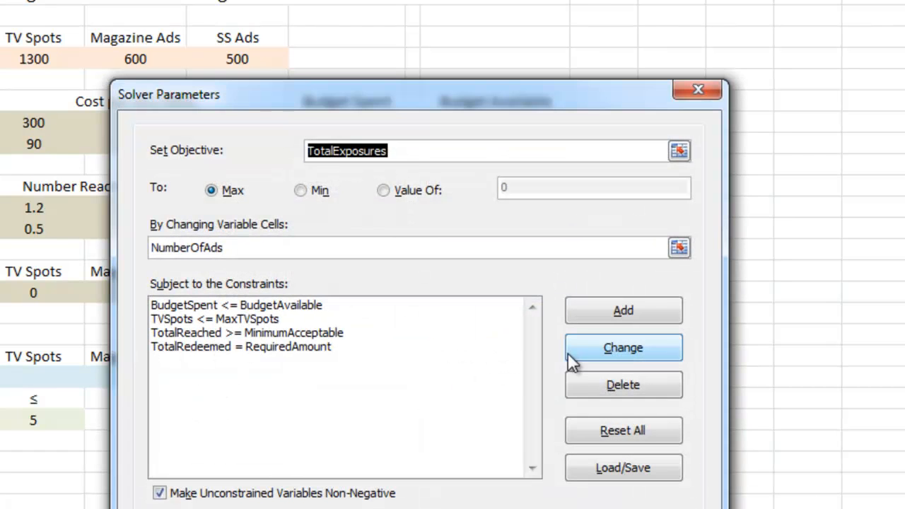
Step: Keep unconstrained variables non-negative and set the Solver solving method to Simplex LP
{"action": "left_click_drag", "start_coordinate": [299, 94], "coordinate": [643, 102]}
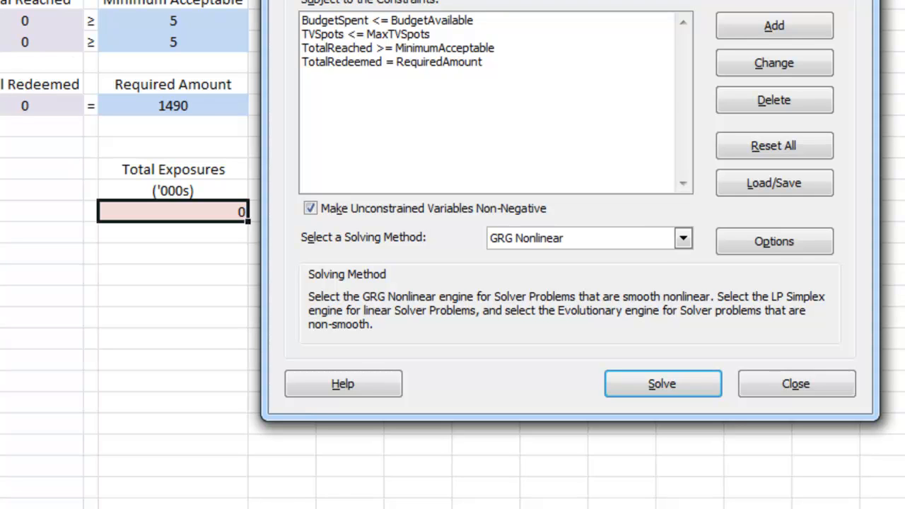
{"action": "left_click", "coordinate": [405, 211]}
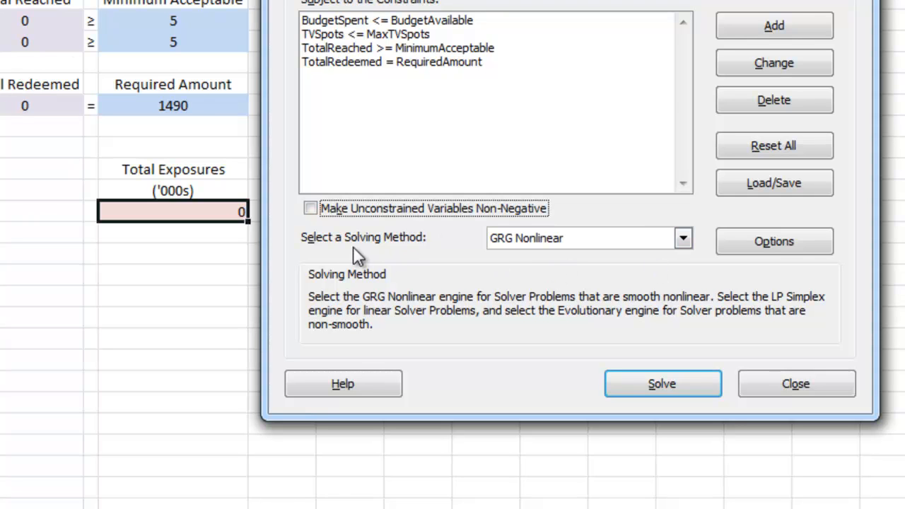
{"action": "left_click", "coordinate": [312, 209]}
{"action": "left_click", "coordinate": [566, 240]}
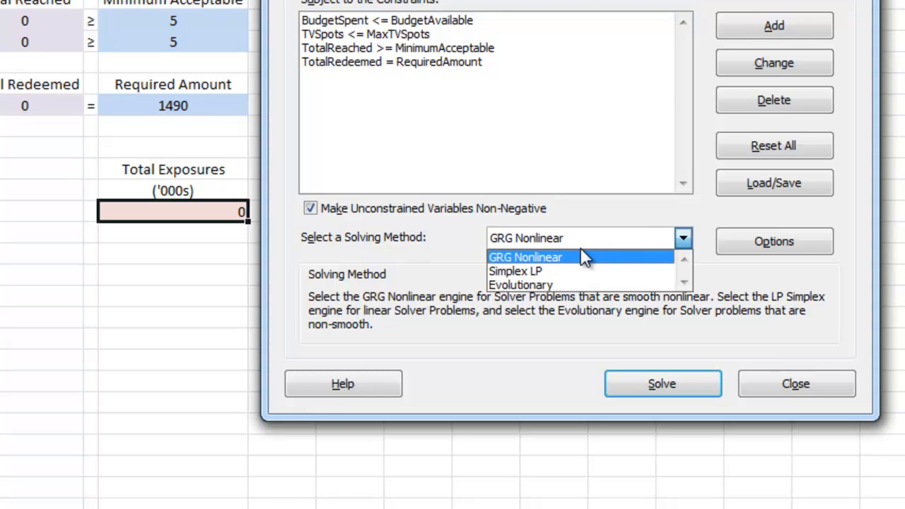
{"action": "left_click", "coordinate": [563, 272]}
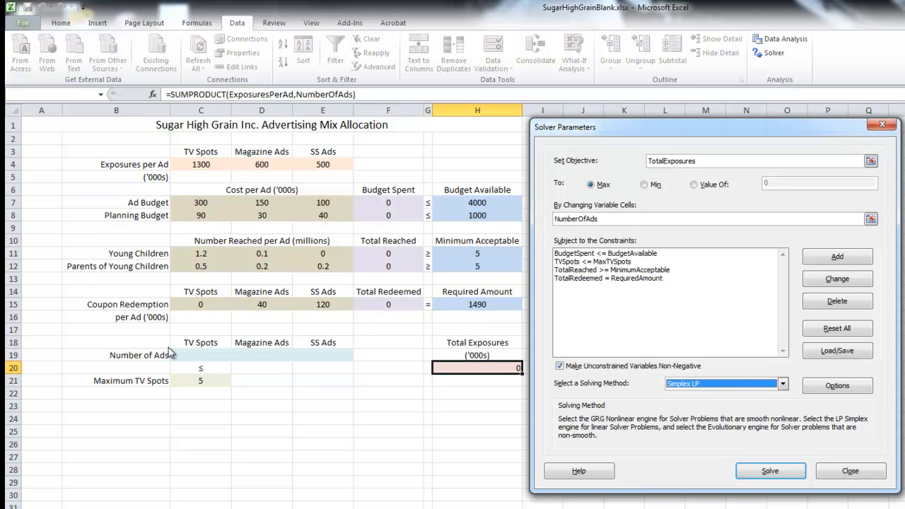
Step: Solve the advertising mix model and keep the Solver solution on the sheet
{"action": "left_click", "coordinate": [762, 473]}
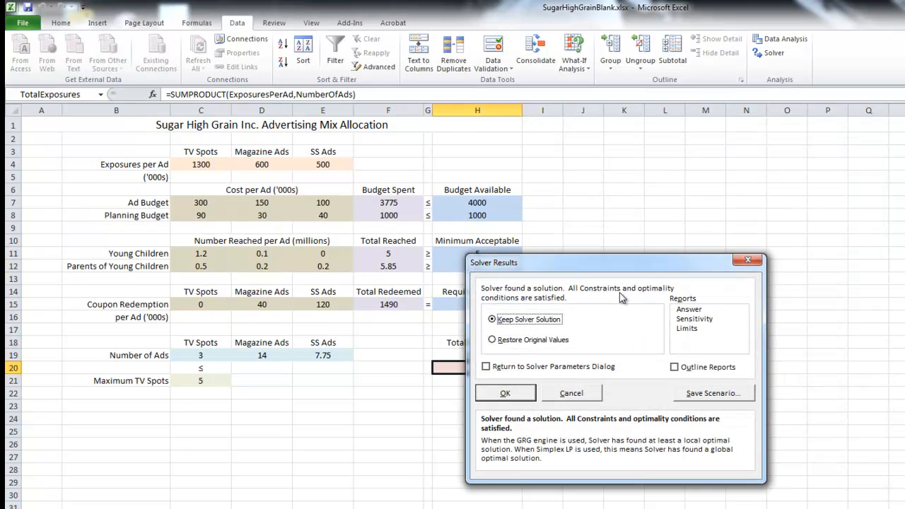
{"action": "left_click_drag", "start_coordinate": [590, 270], "coordinate": [361, 399]}
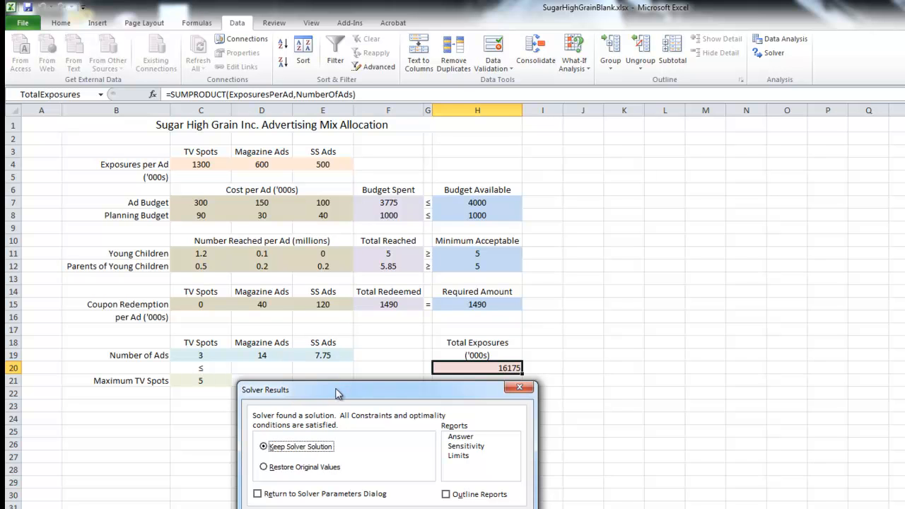
{"action": "left_click", "coordinate": [279, 508]}
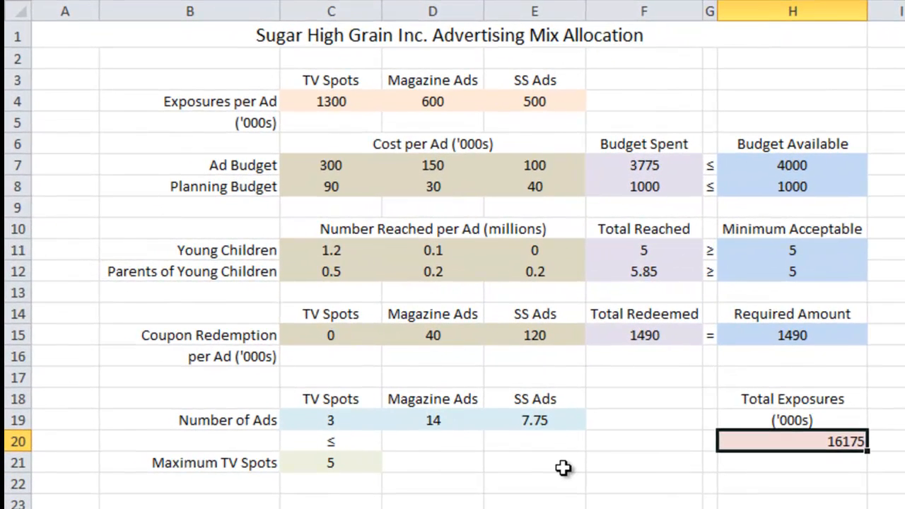
Step: Examine the solved number of ads and total exposures, and compare the budget, reach and coupon redemption totals with their limits
{"action": "left_click", "coordinate": [499, 442]}
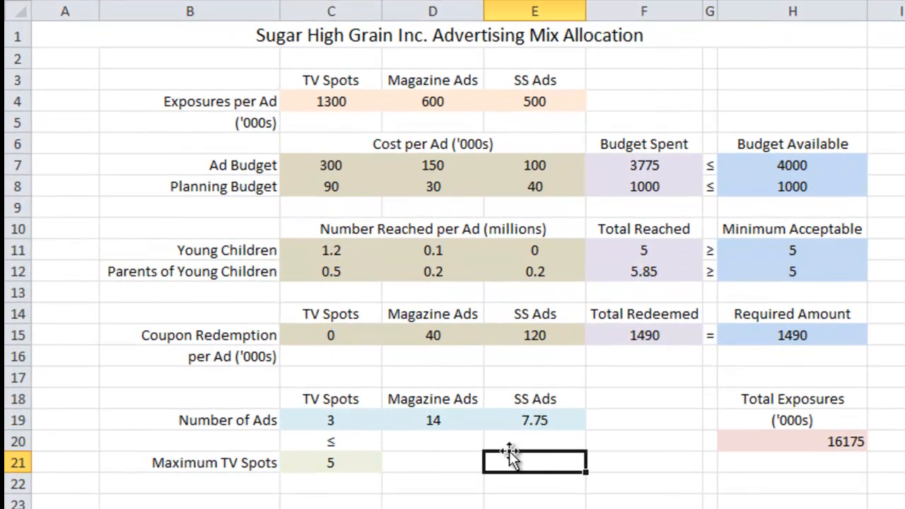
{"action": "left_click", "coordinate": [428, 424]}
{"action": "left_click", "coordinate": [344, 382]}
{"action": "left_click_drag", "start_coordinate": [322, 422], "coordinate": [535, 417]}
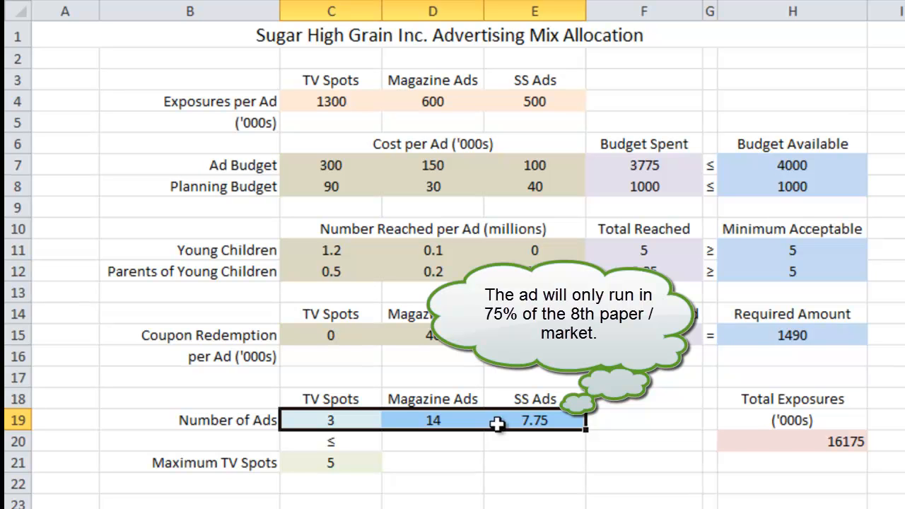
{"action": "left_click", "coordinate": [738, 441]}
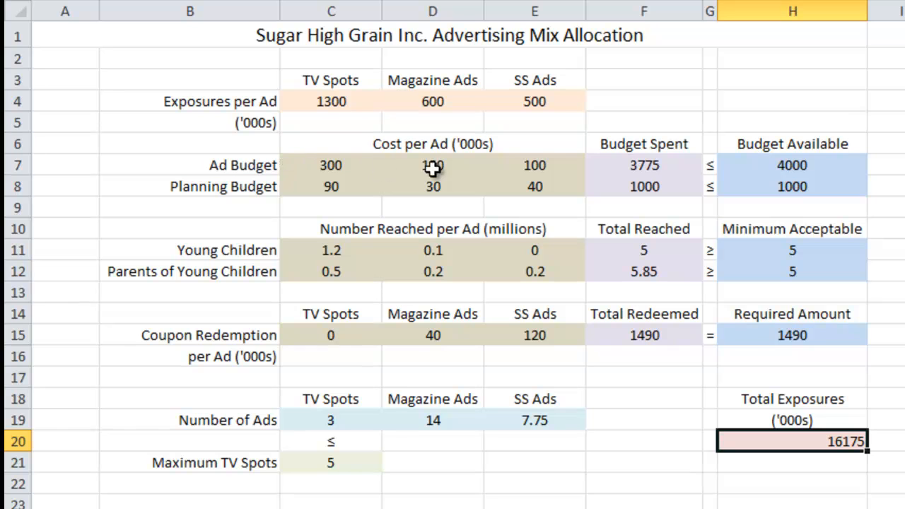
{"action": "left_click_drag", "start_coordinate": [657, 168], "coordinate": [787, 183]}
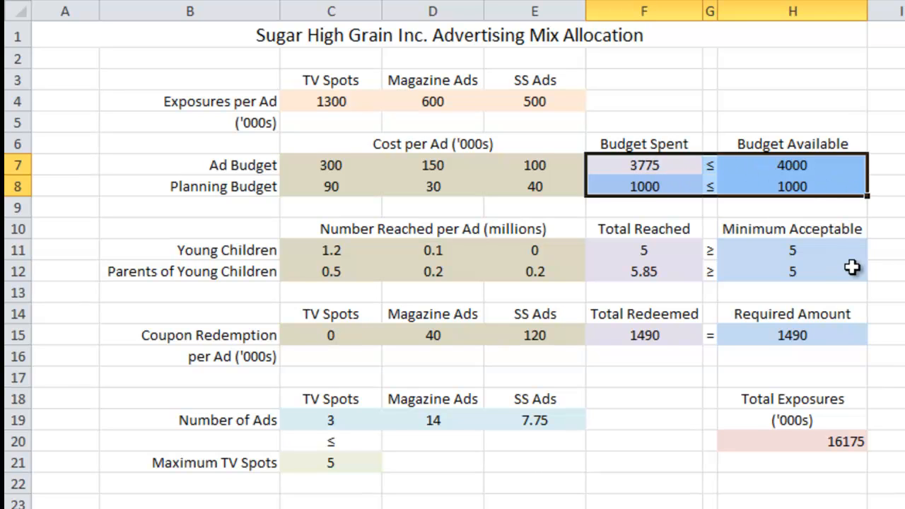
{"action": "left_click", "coordinate": [799, 257]}
{"action": "left_click_drag", "start_coordinate": [660, 250], "coordinate": [792, 274]}
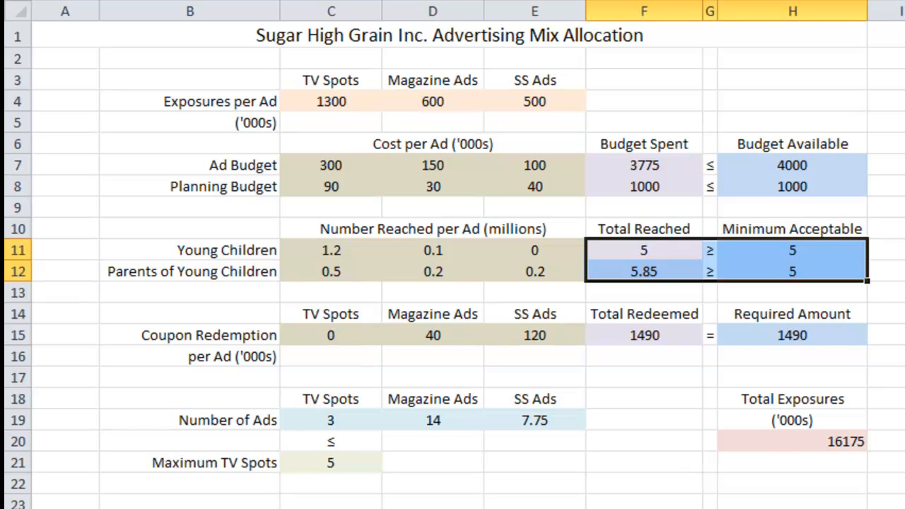
{"action": "left_click_drag", "start_coordinate": [642, 339], "coordinate": [758, 340]}
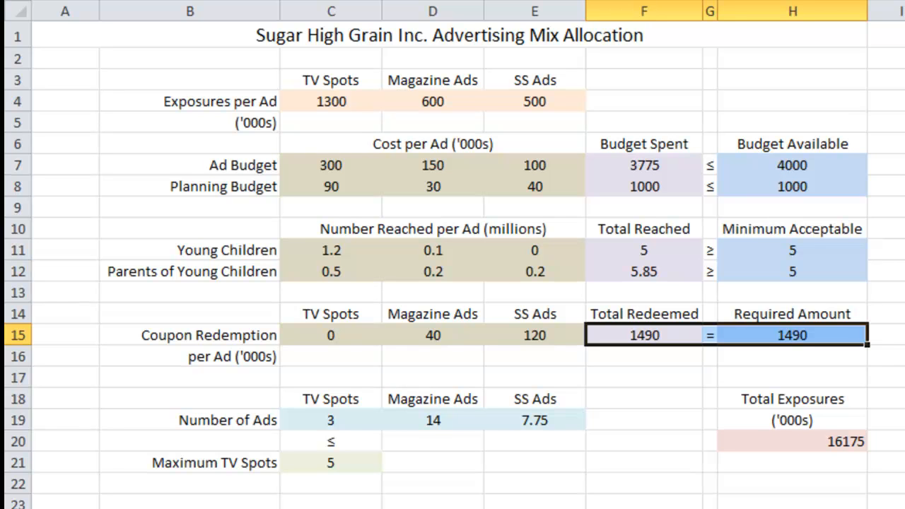
{"action": "left_click", "coordinate": [904, 484]}
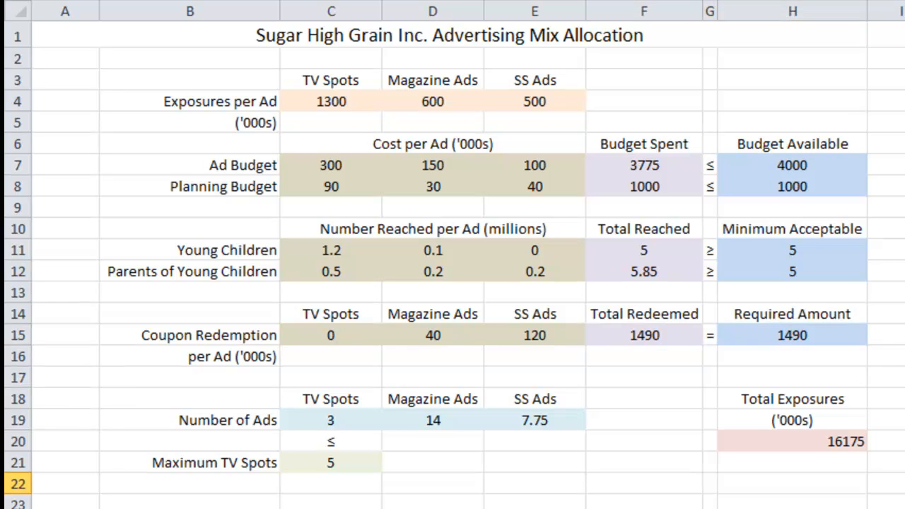